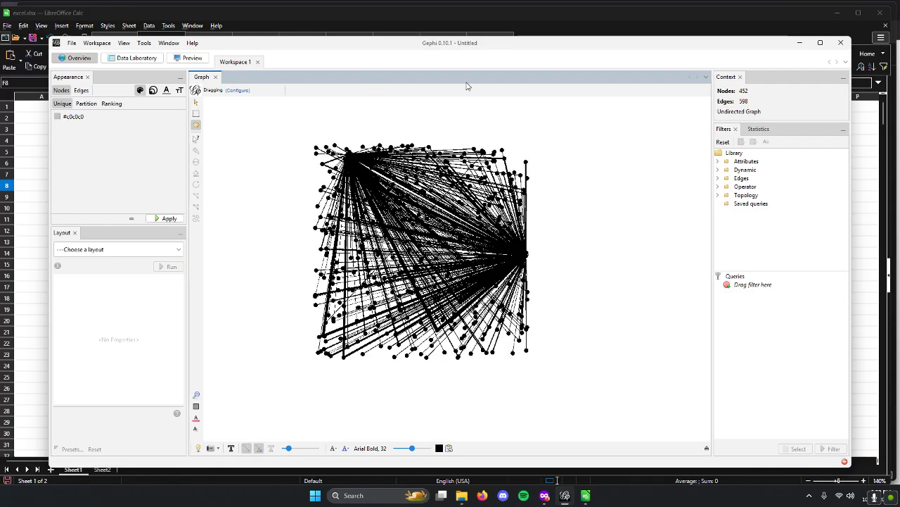
- Copy all rows of the nodes table in the Data Laboratory and switch to the excel.xlsx workbook in LibreOffice Calc
click(124, 60)
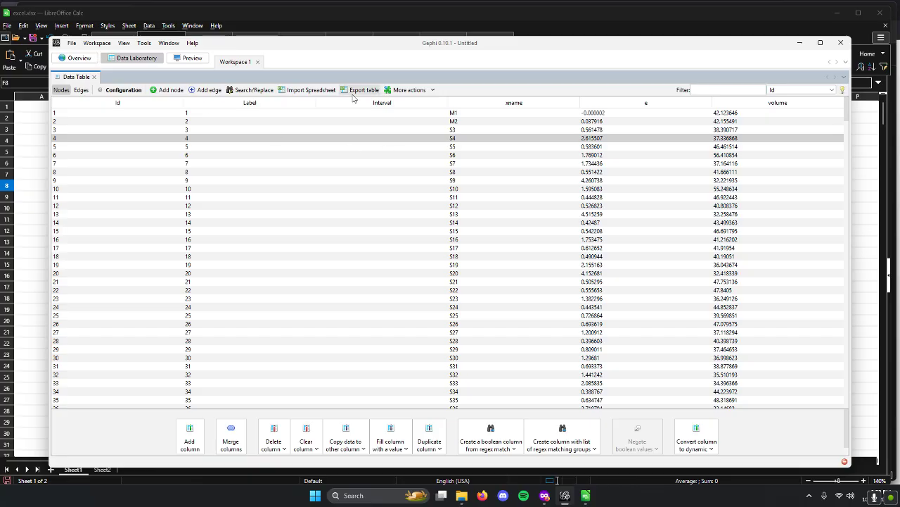
click(80, 90)
click(61, 90)
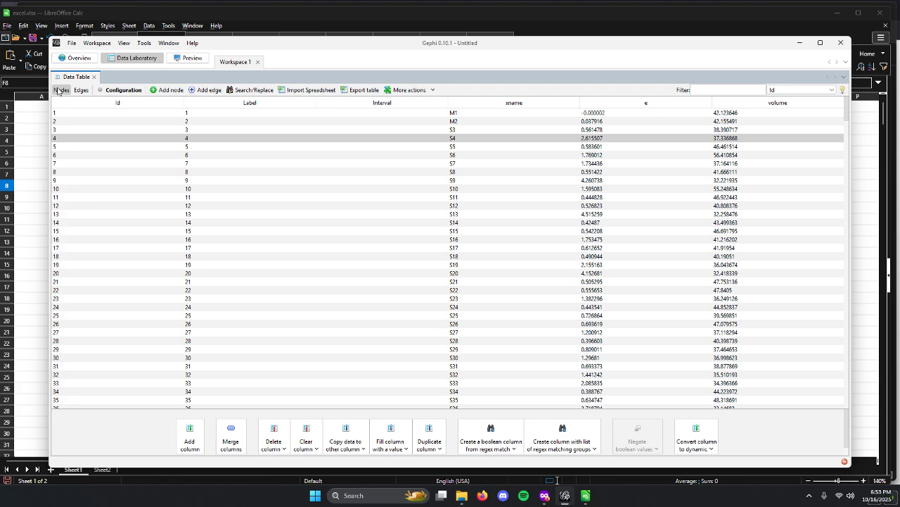
click(98, 124)
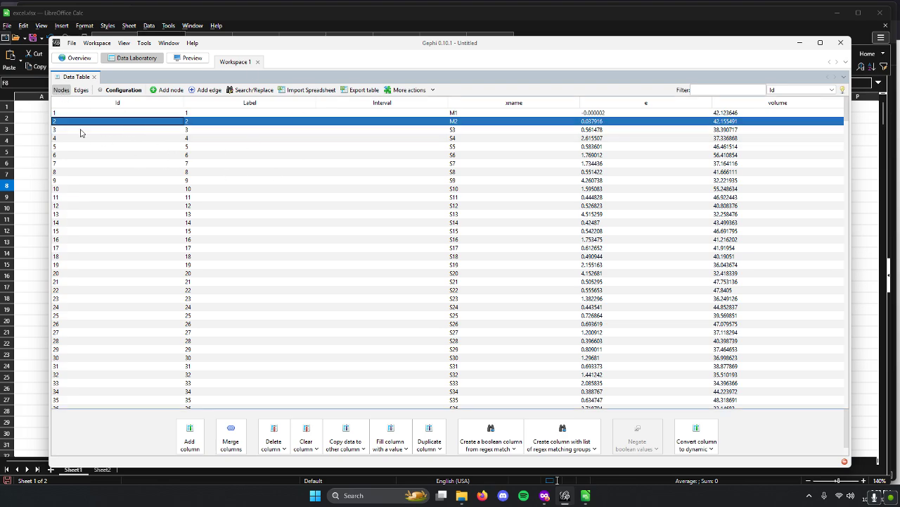
key(ctrl+a)
key(ctrl+c)
key(alt+Tab)
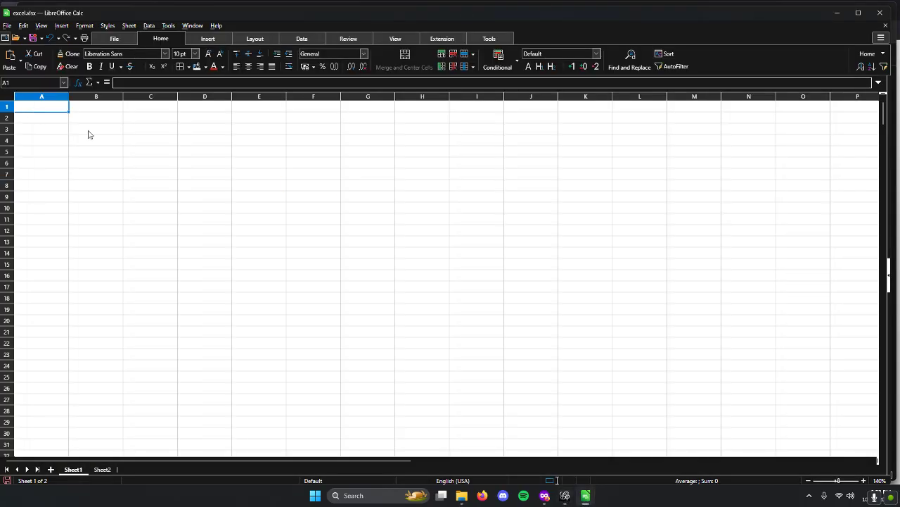
key(ctrl+v)
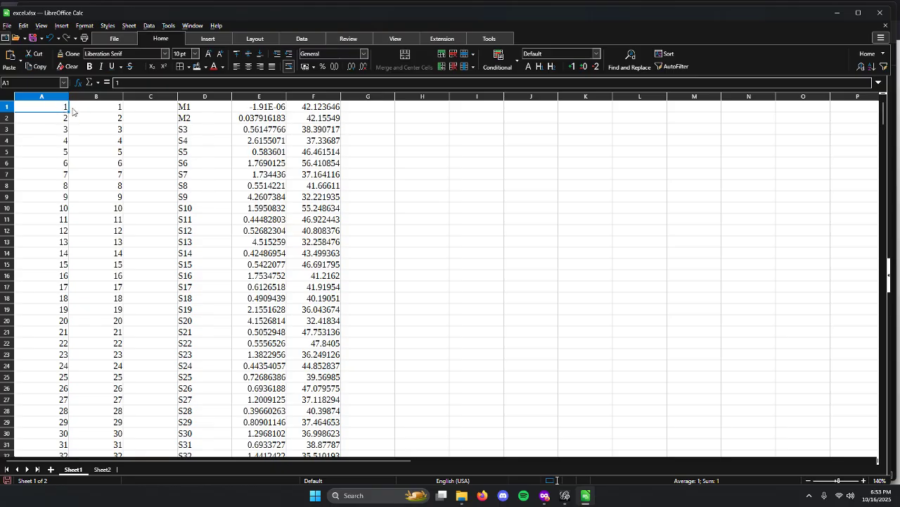
key(ctrl+a)
key(Delete)
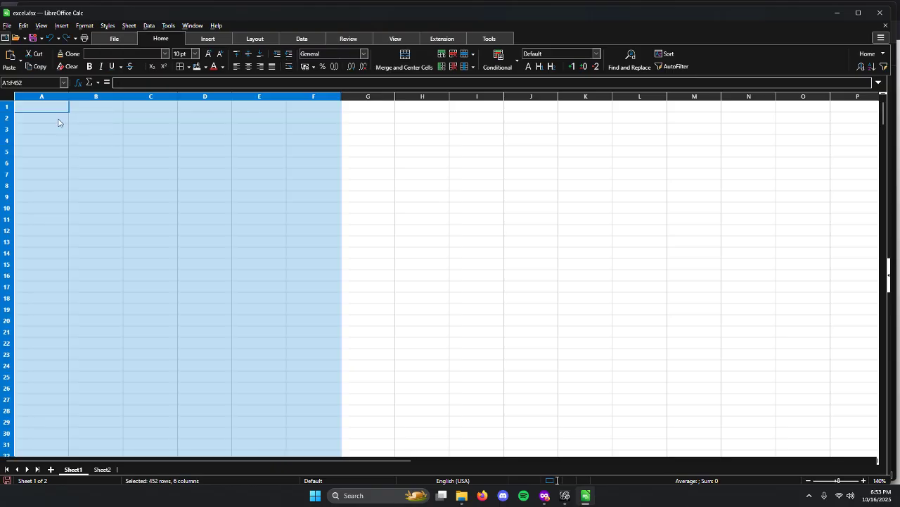
- Paste the copied node rows into Sheet1 starting at cell A2, leaving row 1 free for headers
click(61, 119)
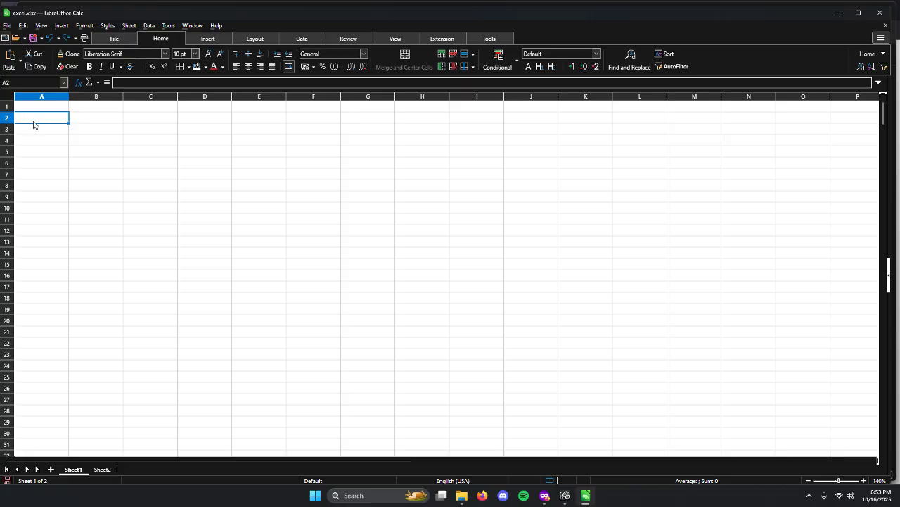
key(ctrl+v)
click(47, 109)
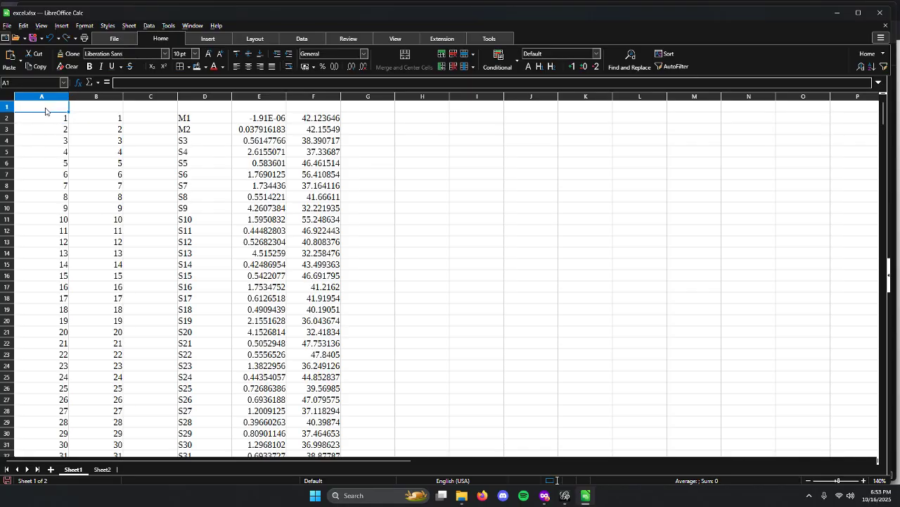
text(Label)
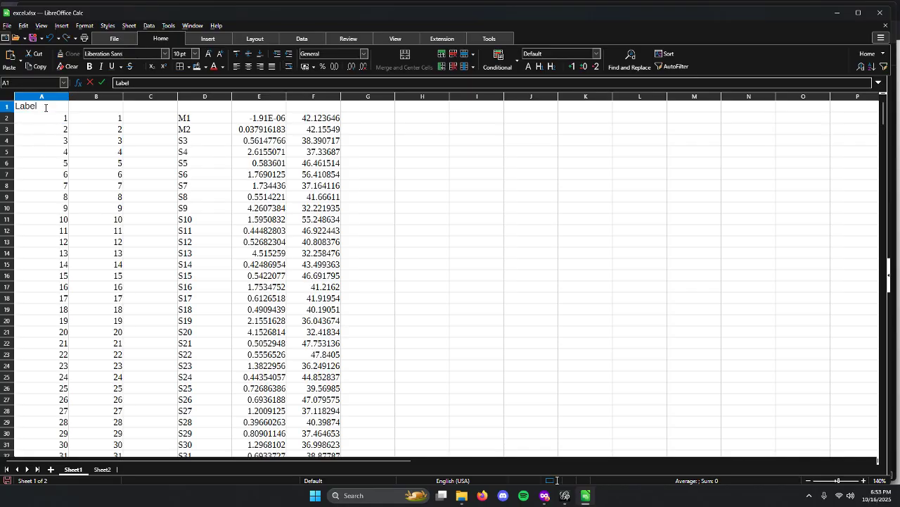
key(BackSpace)
key(BackSpace)
key(BackSpace)
key(BackSpace)
key(BackSpace)
- Check the node table's column names in Gephi and clear the Id and Label values from columns A and B of Sheet1
key(alt+Tab)
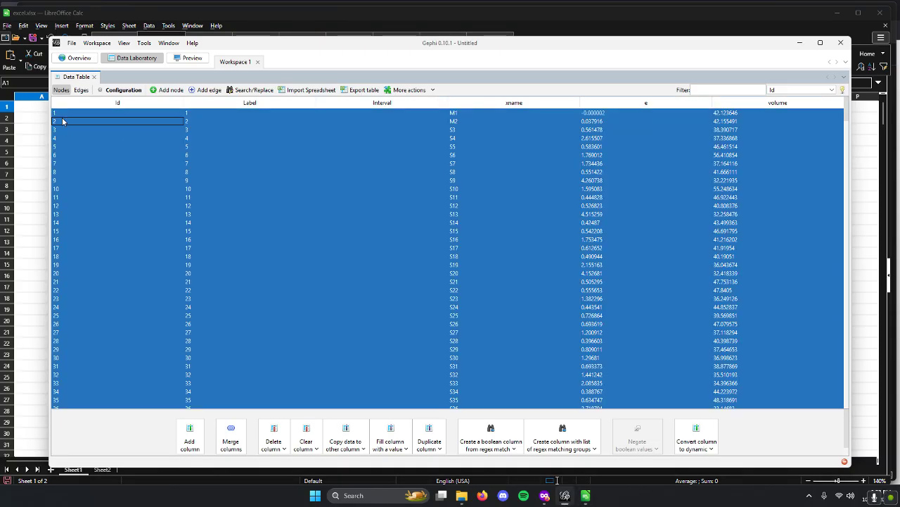
key(alt+Tab)
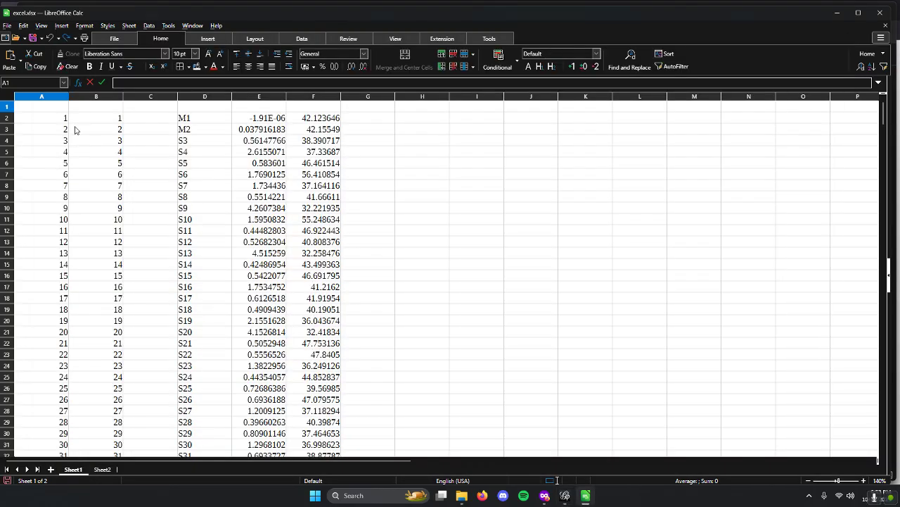
key(alt+Tab)
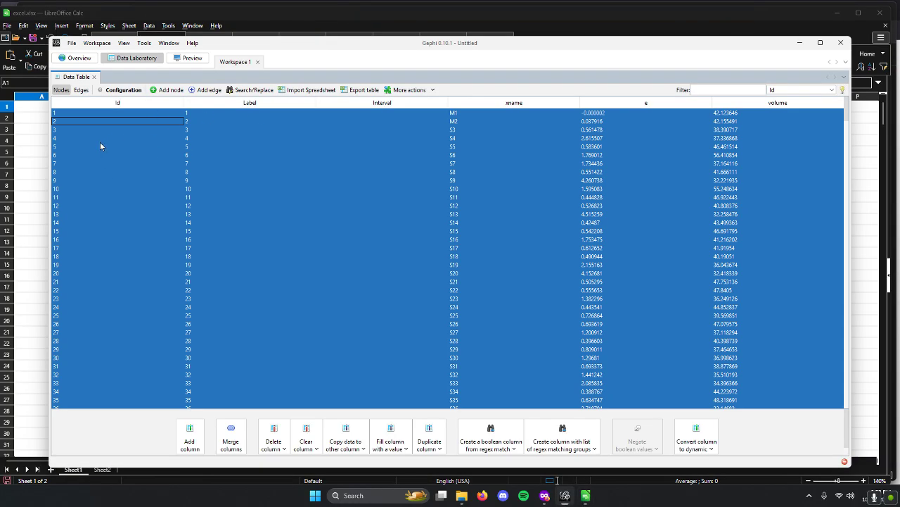
key(alt+Tab)
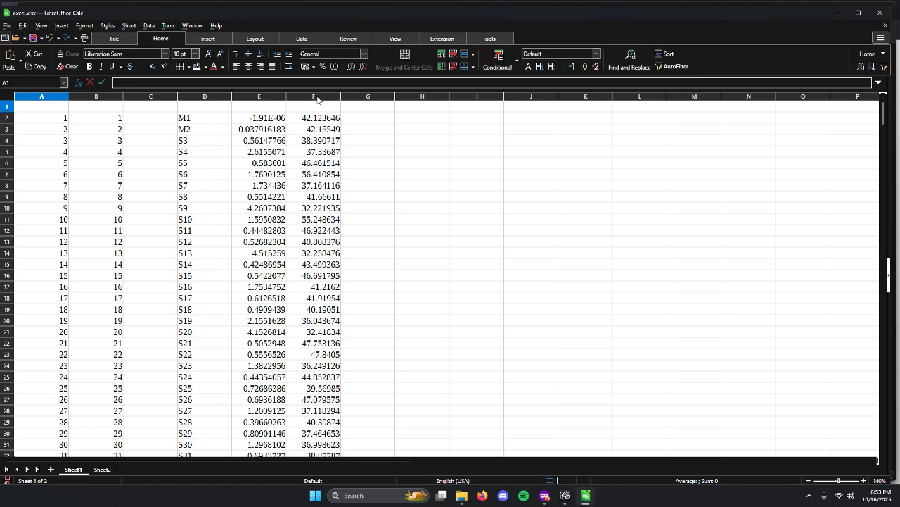
drag(50, 98, 80, 100)
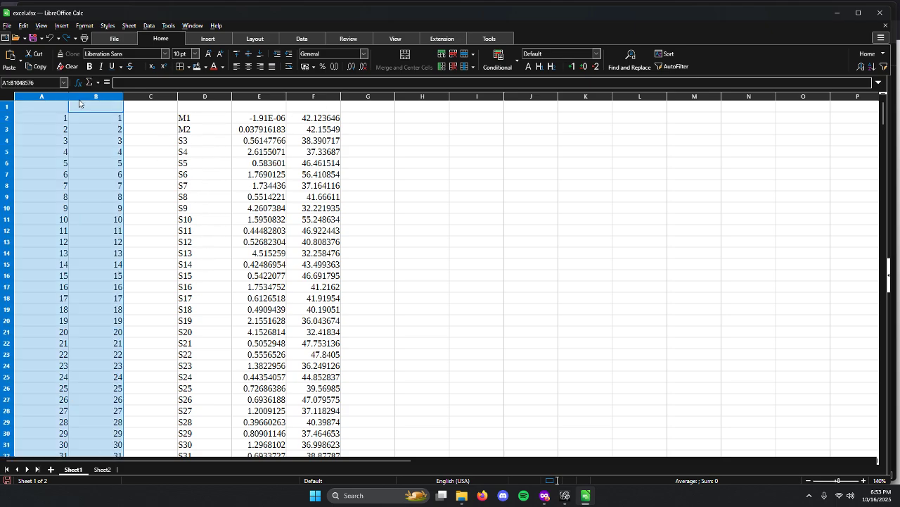
key(Delete)
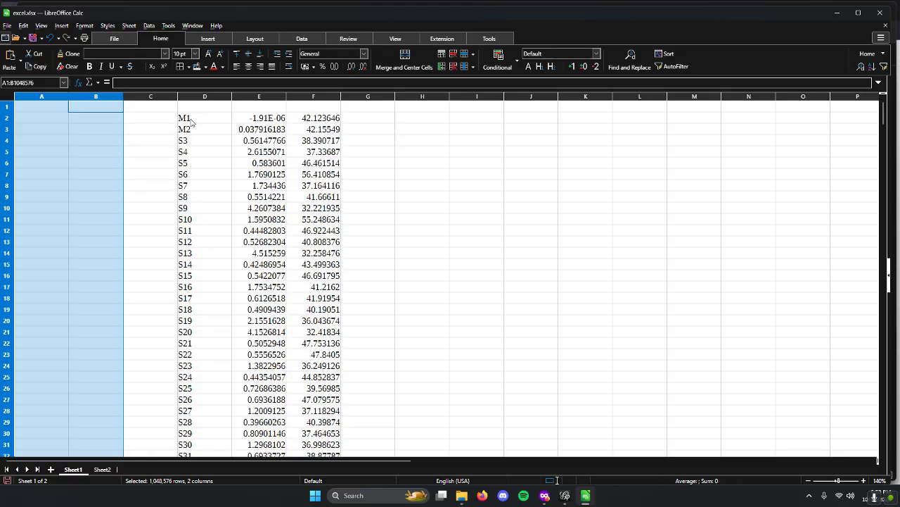
- Move the name, energy and volume data from columns D to F into columns A to C
click(194, 118)
drag(197, 98, 327, 99)
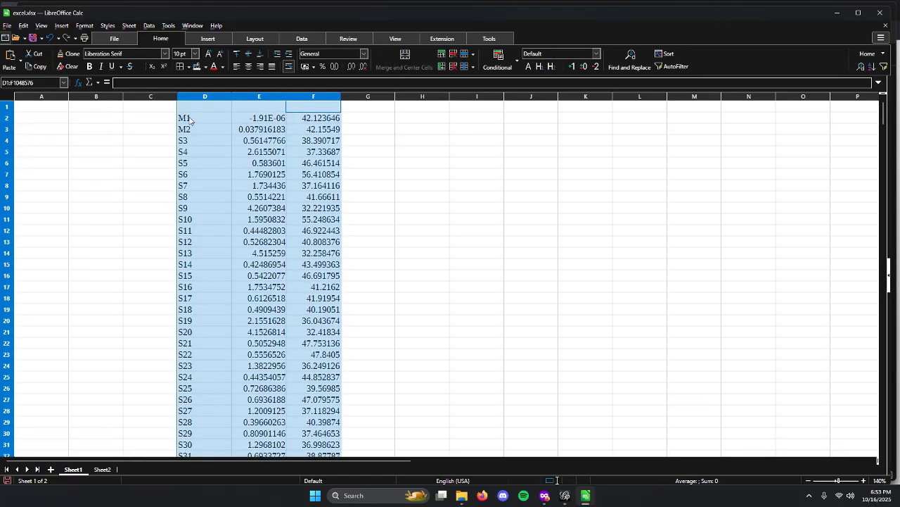
drag(46, 131, 48, 131)
click(51, 118)
- Enter the headers Label, Energy and Volume in cells A1, B1 and C1 of Sheet1
click(39, 107)
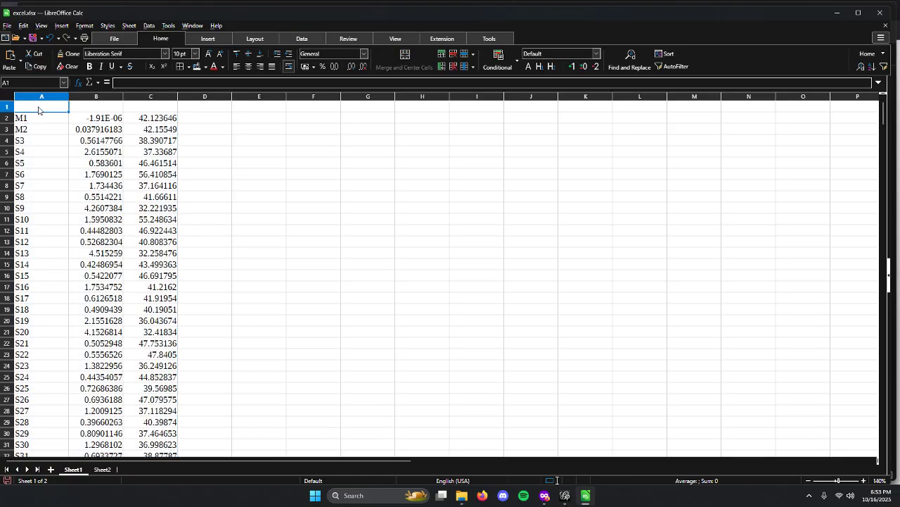
text(Labe)
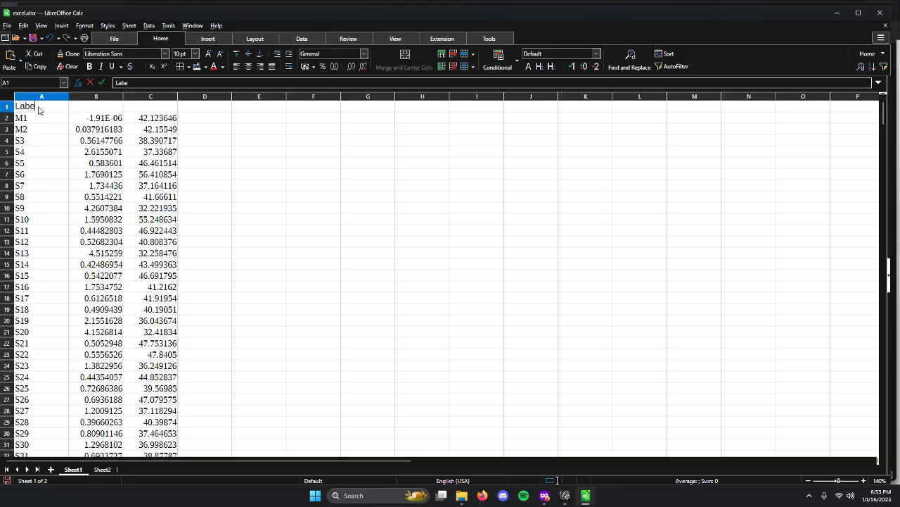
text(l)
key(Tab)
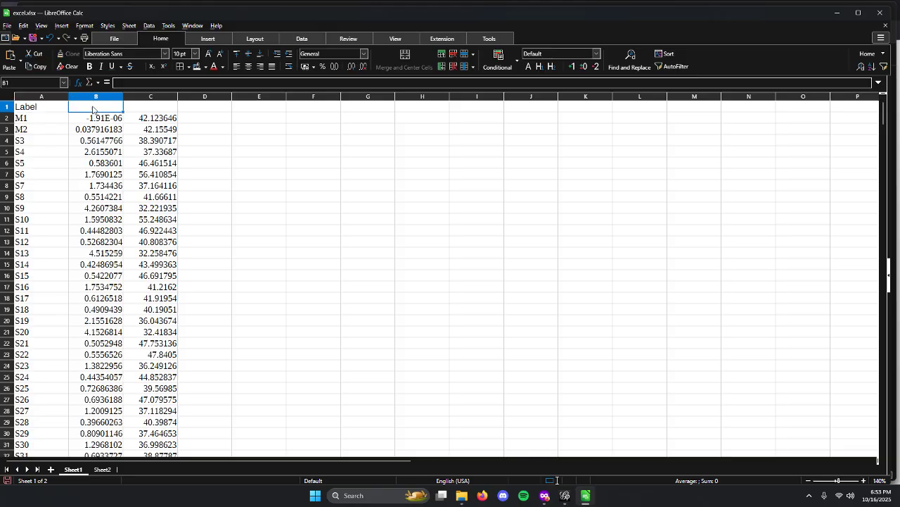
text(Energy)
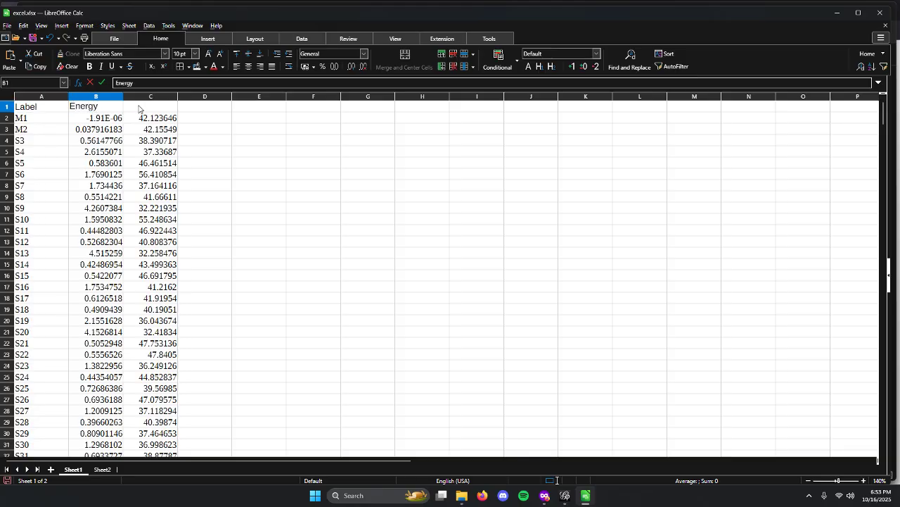
key(Tab)
text(Volu)
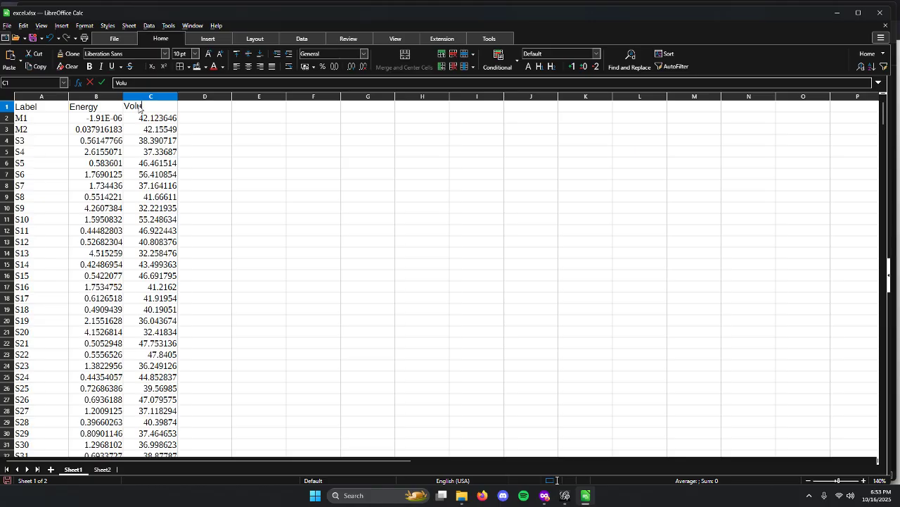
text(me)
key(Return)
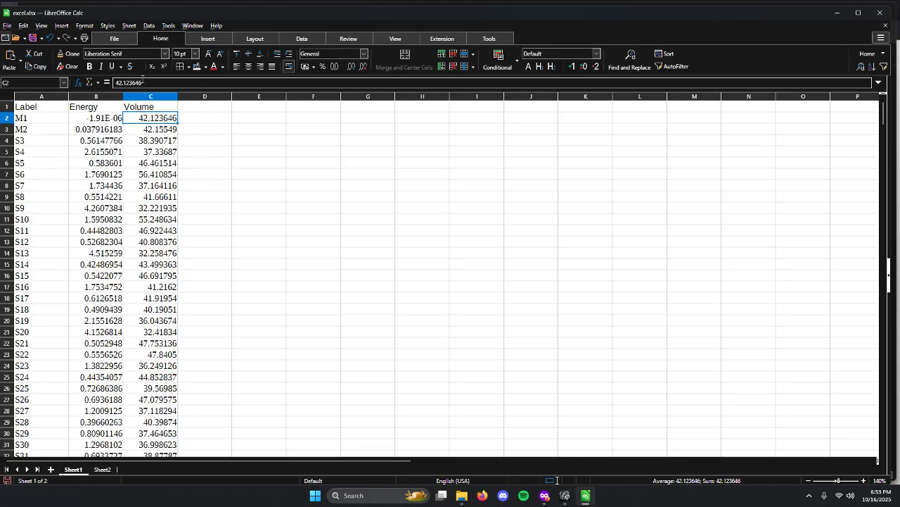
- Switch to Gephi and select all rows of the edges table in the Data Laboratory for copying
key(alt+Tab)
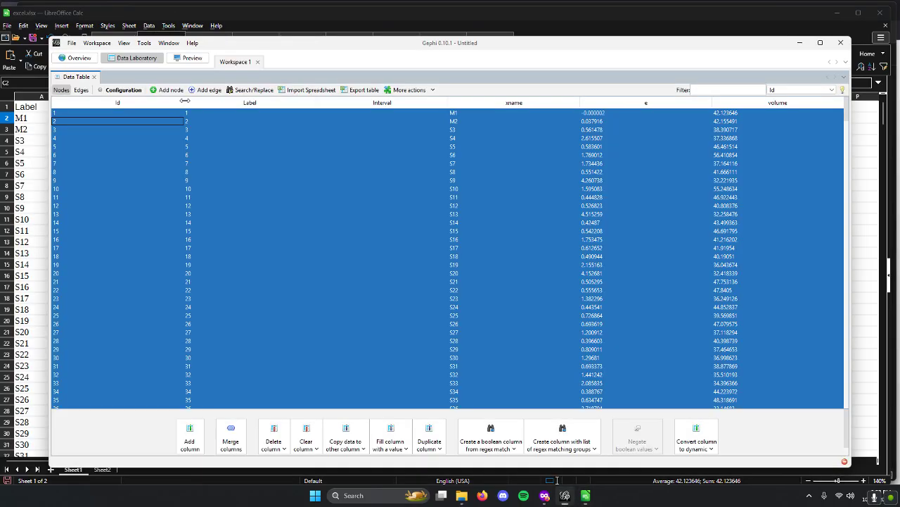
click(81, 90)
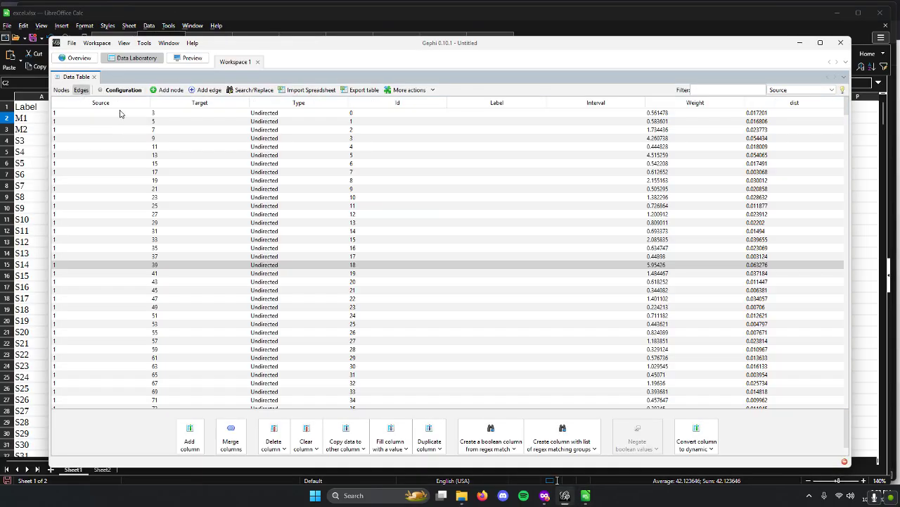
click(76, 59)
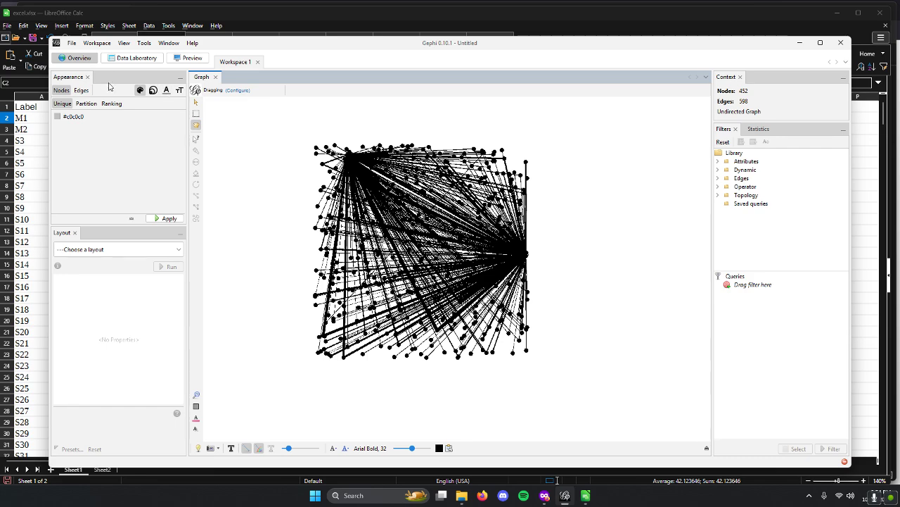
click(121, 59)
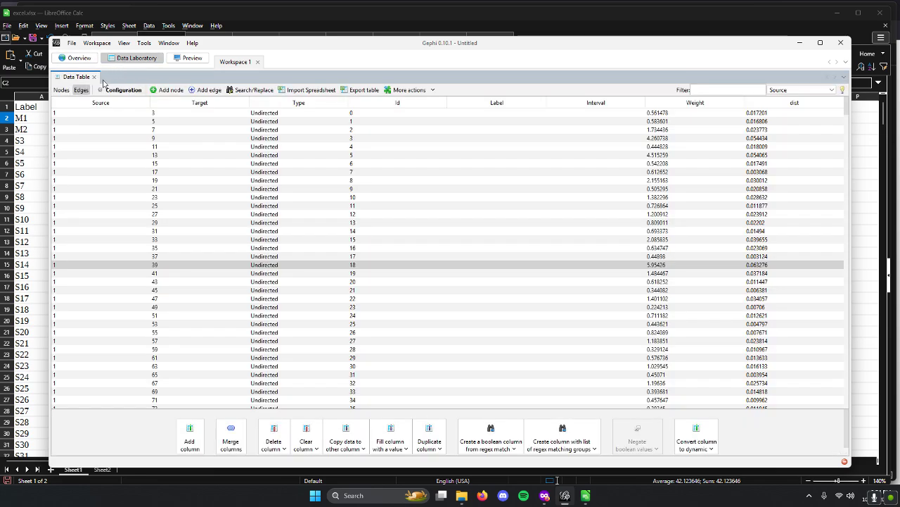
click(114, 139)
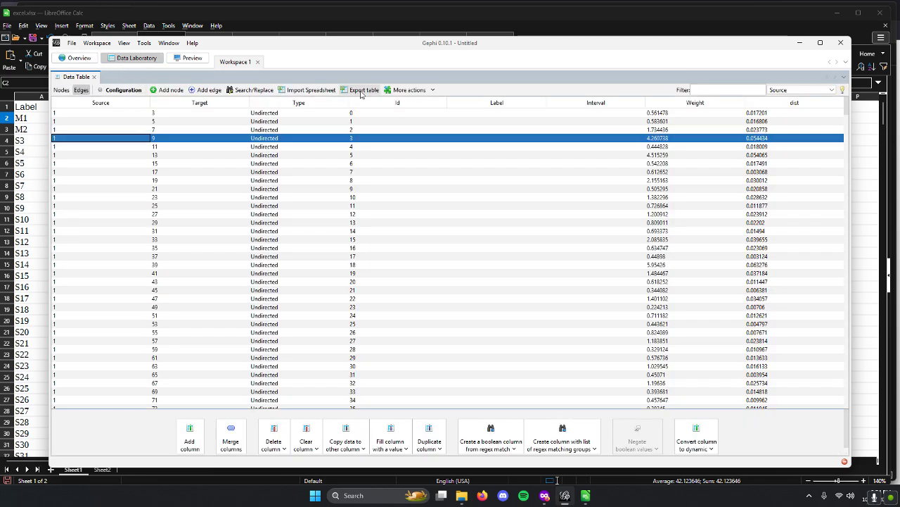
key(ctrl+a)
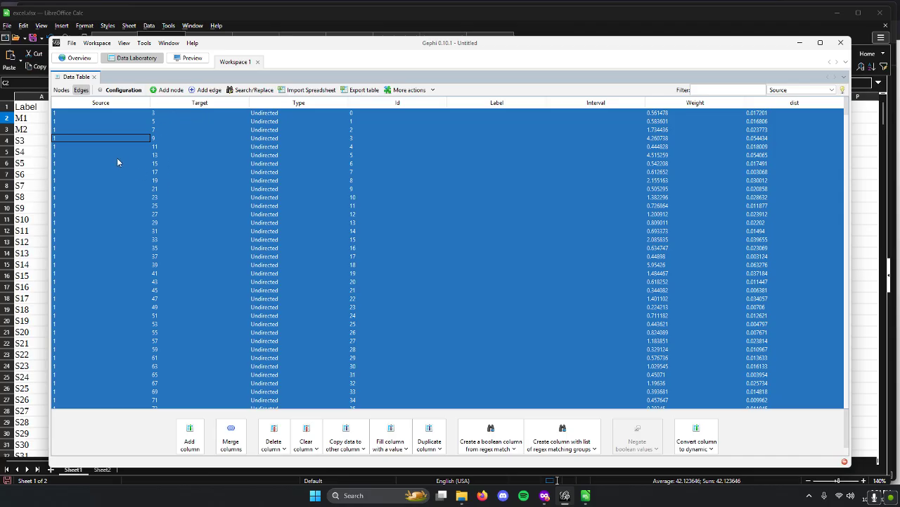
- Switch to LibreOffice Calc and paste the edge rows into Sheet2 starting at cell A1
key(alt+Tab)
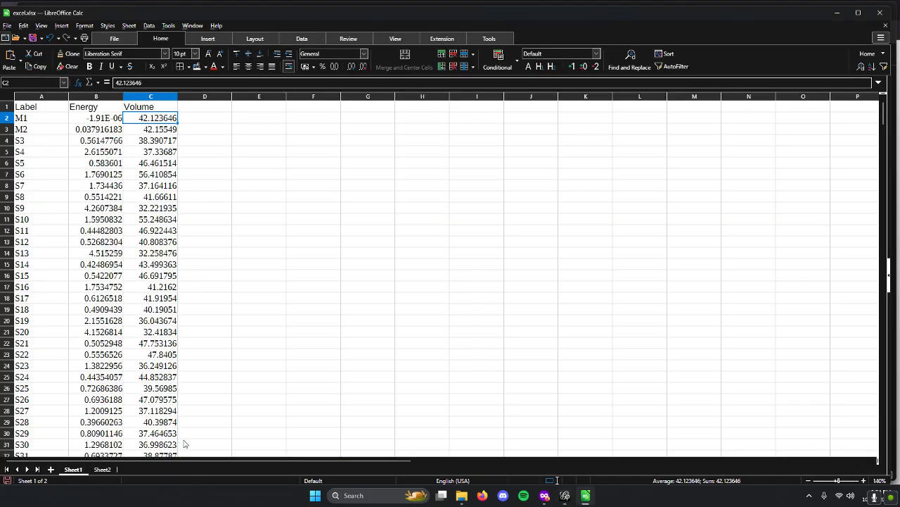
click(102, 469)
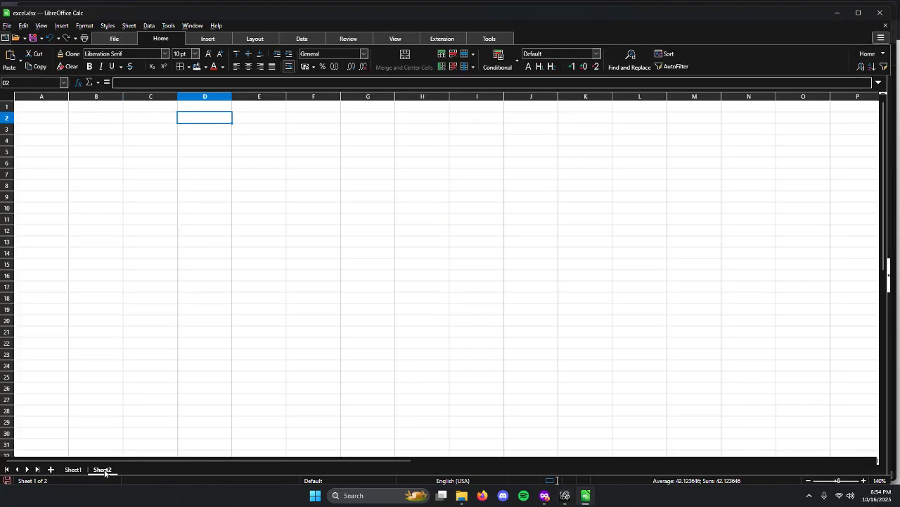
click(52, 111)
key(ctrl+v)
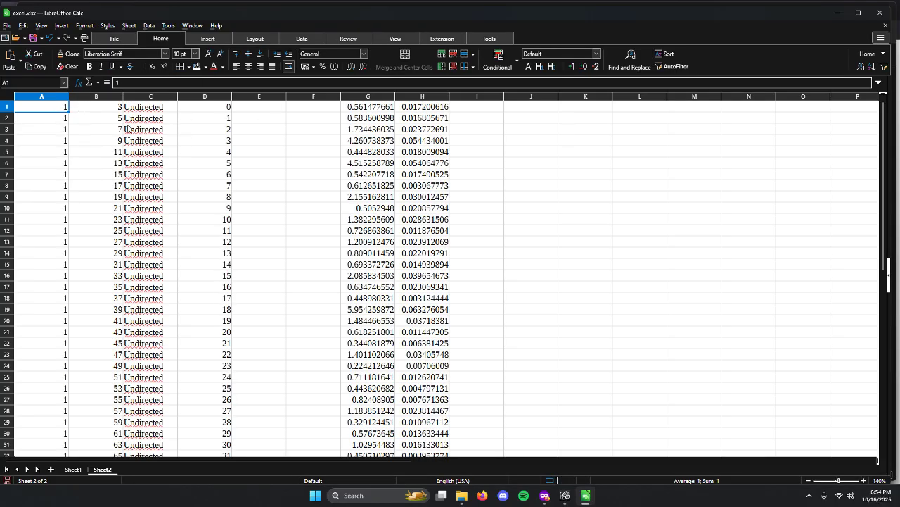
- Check the edge column headings in Gephi, switch back to LibreOffice Calc and shift all edge data on Sheet2 down to start at A2
key(alt+Tab)
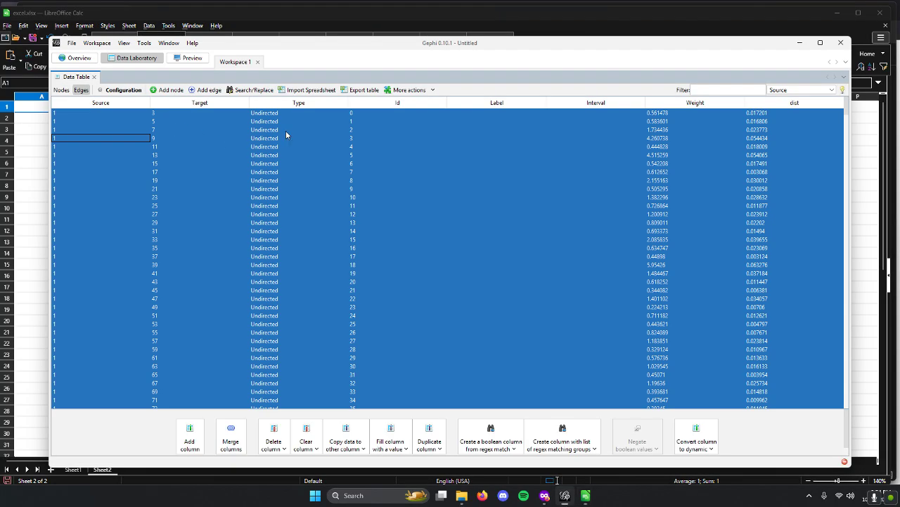
click(133, 140)
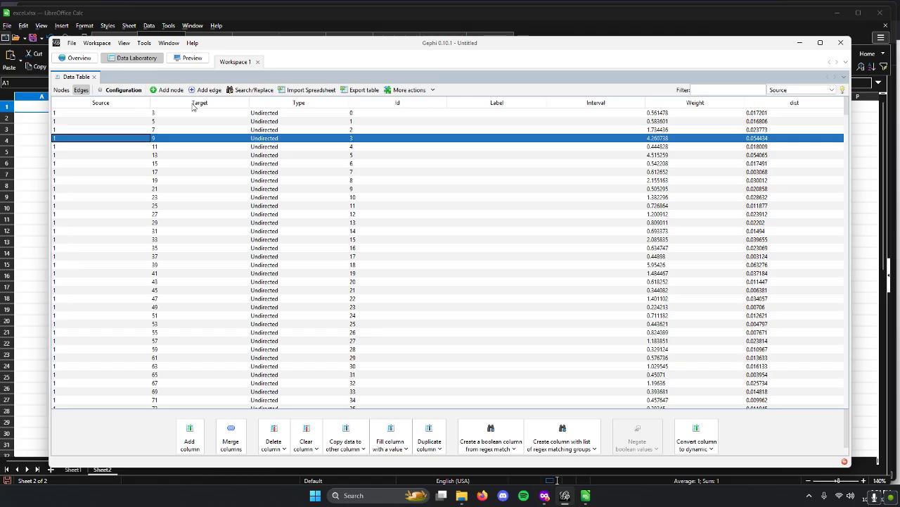
key(alt+Tab)
key(ctrl+a)
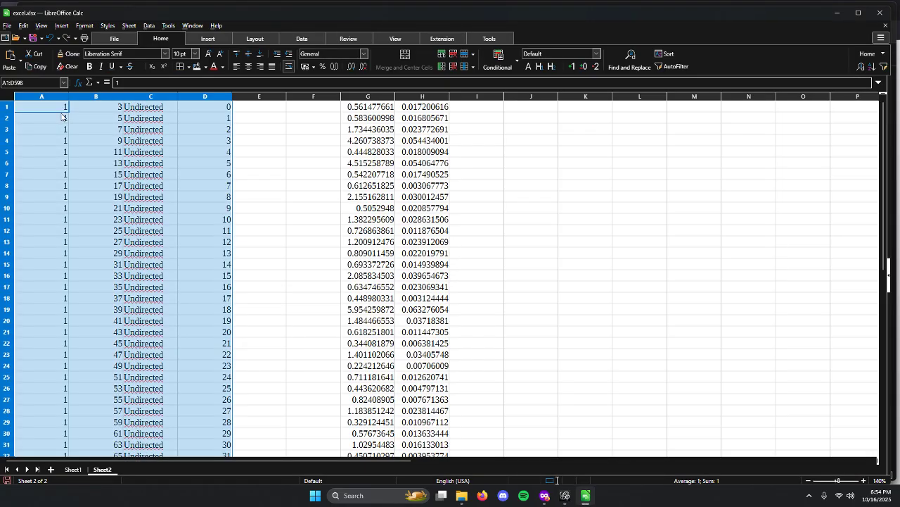
click(284, 165)
key(ctrl+a)
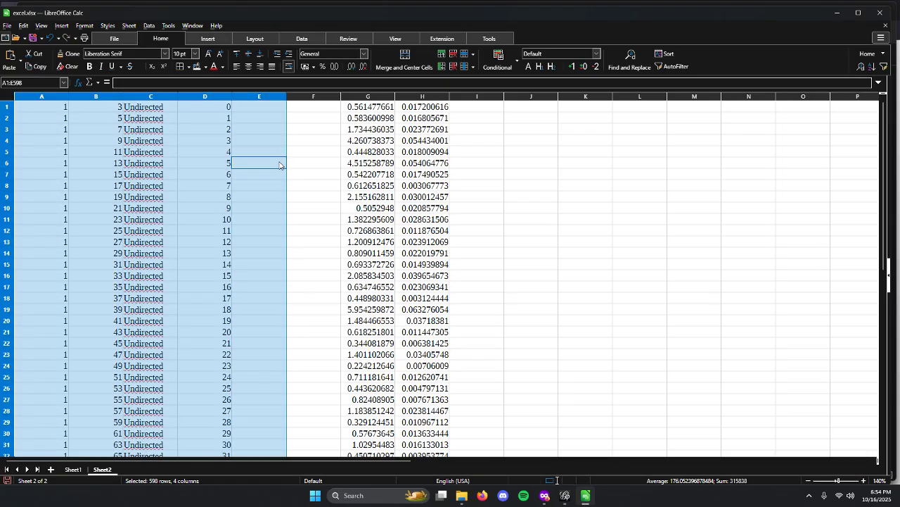
key(ctrl+a)
key(Delete)
key(ctrl+z)
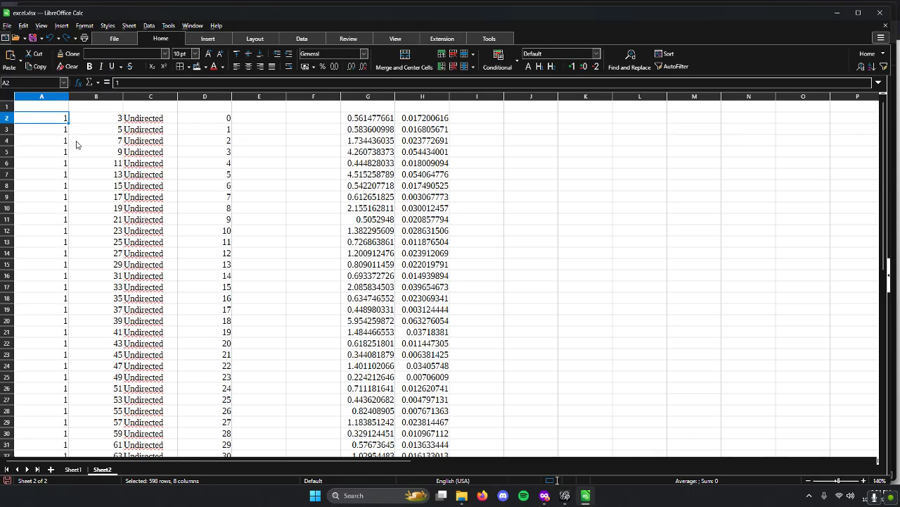
- Enter the headers From and To in cells A1 and B1 of Sheet2
text(F)
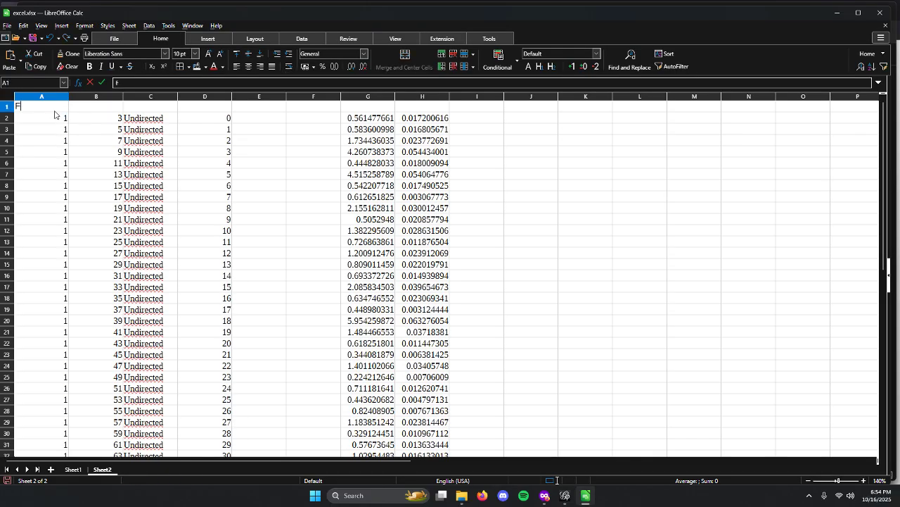
text(rom)
key(Tab)
text(T)
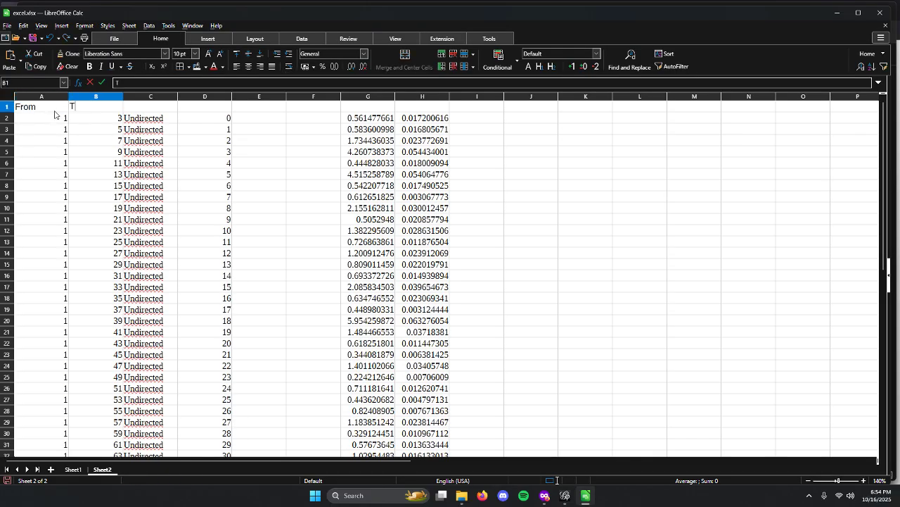
text(o)
click(153, 109)
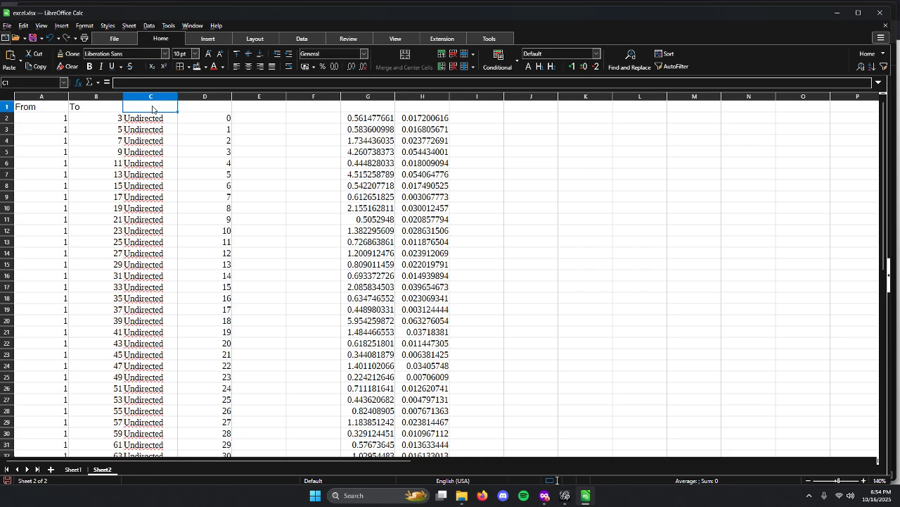
- Clear the contents of the edge type column C and the ID column D on Sheet2
drag(150, 107, 149, 163)
click(141, 99)
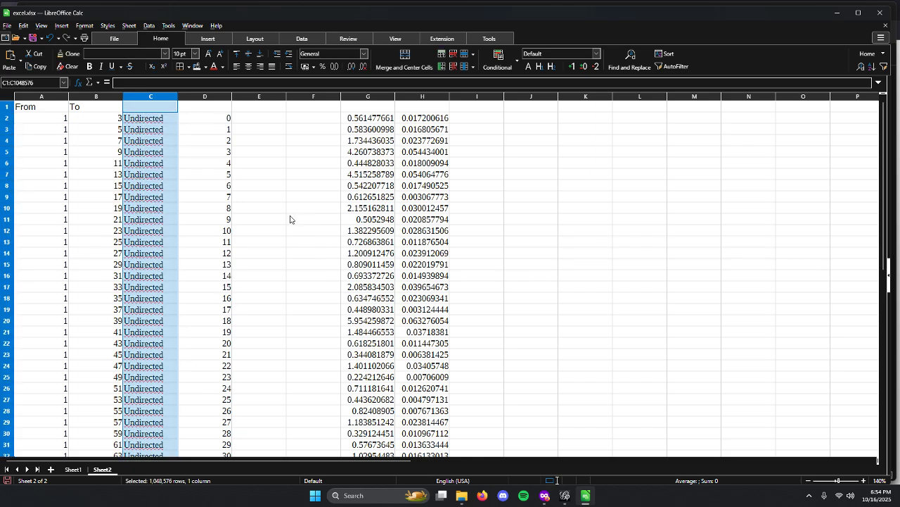
key(Delete)
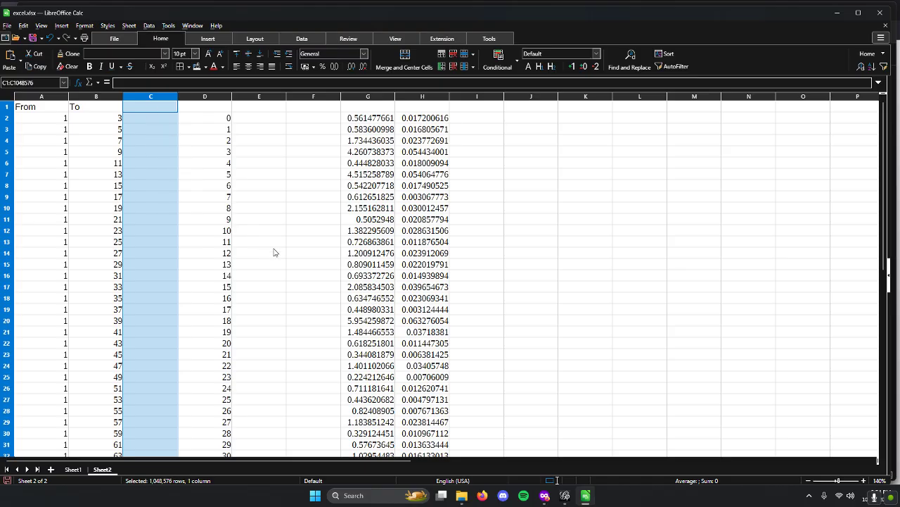
key(alt+Tab)
key(alt+Tab)
click(205, 110)
click(213, 97)
key(Delete)
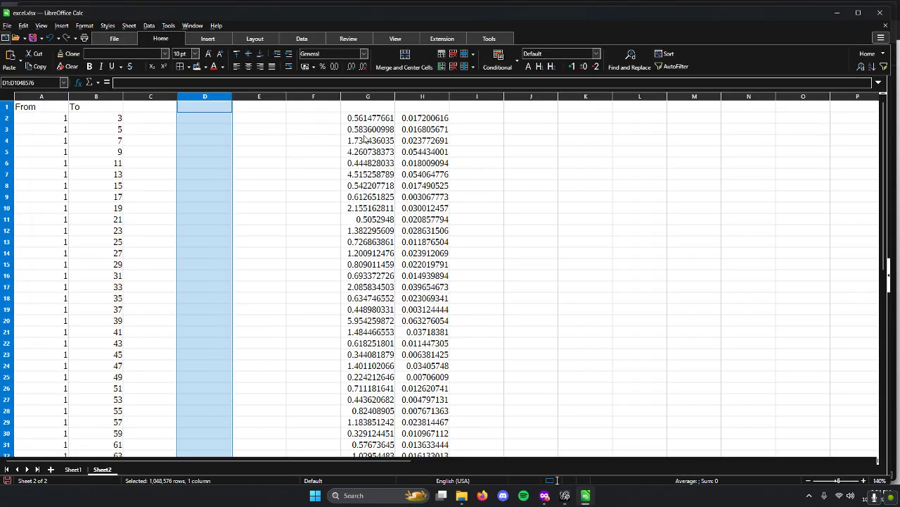
- Check the last two edge column names in Gephi and enter Weight and Distribution in cells G1 and H1 of Sheet2 in Calc
key(alt+Tab)
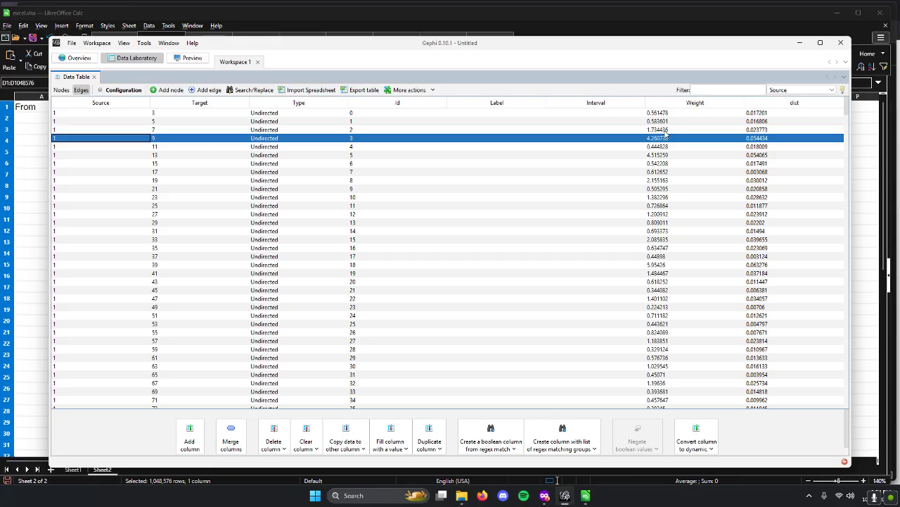
click(667, 137)
click(665, 104)
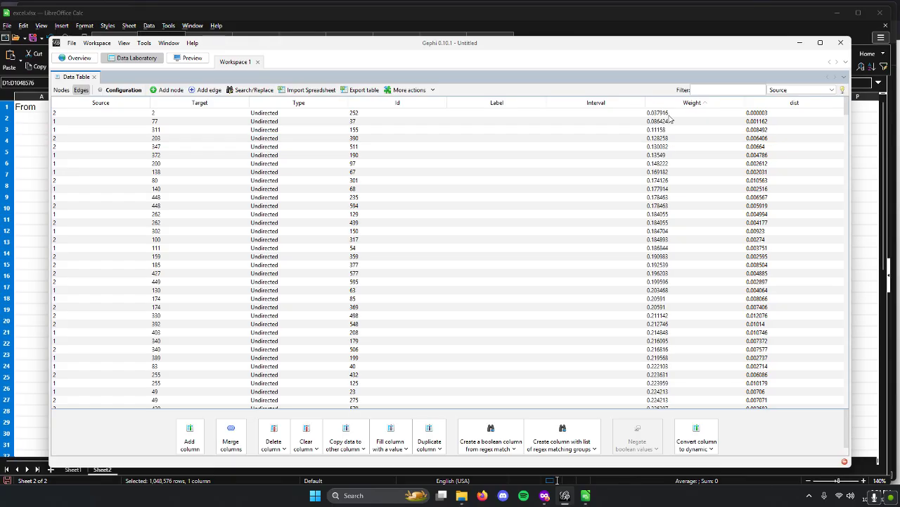
key(alt+Tab)
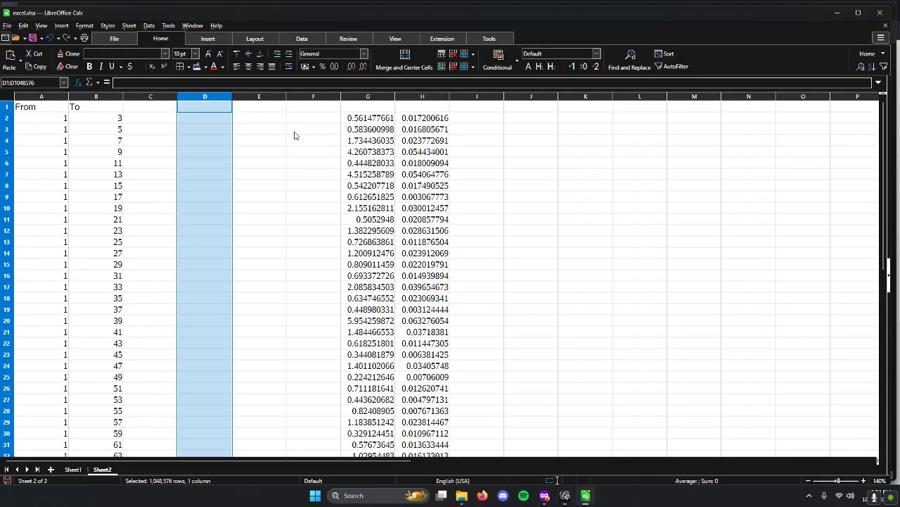
click(354, 107)
text(Weight)
key(Tab)
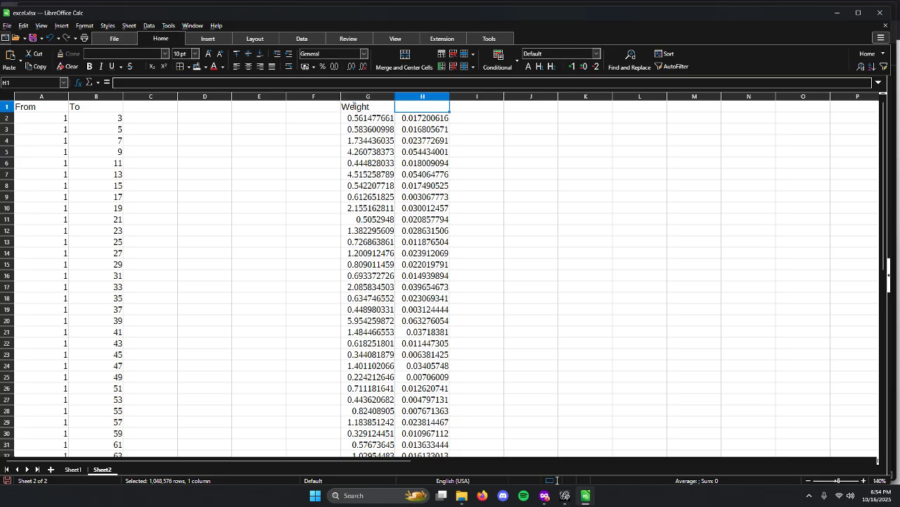
text(Distributio)
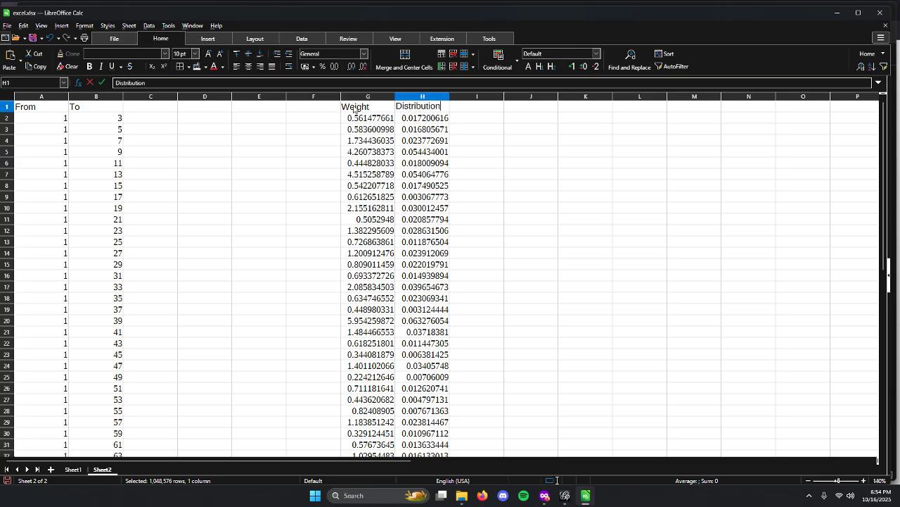
text(n)
key(Return)
- Move the Weight and Distribution columns from G and H into columns C and D
click(242, 232)
click(376, 99)
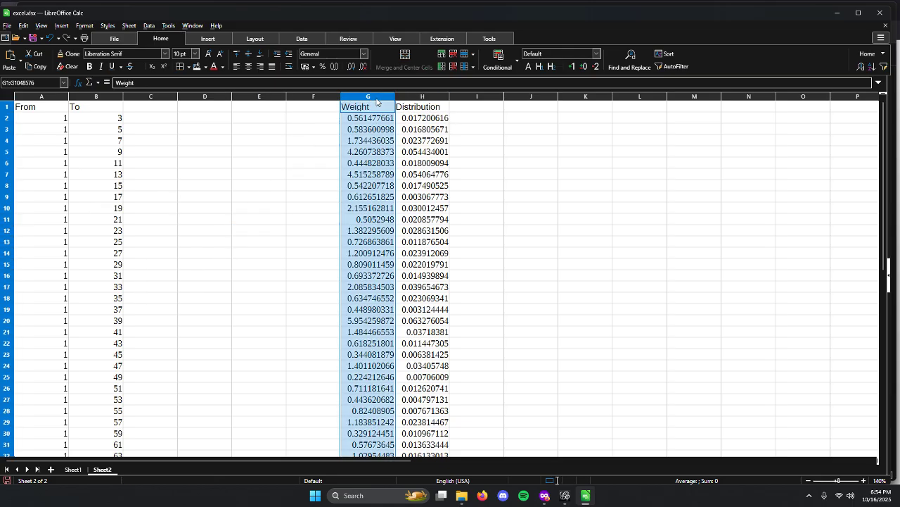
drag(373, 107, 169, 117)
click(248, 196)
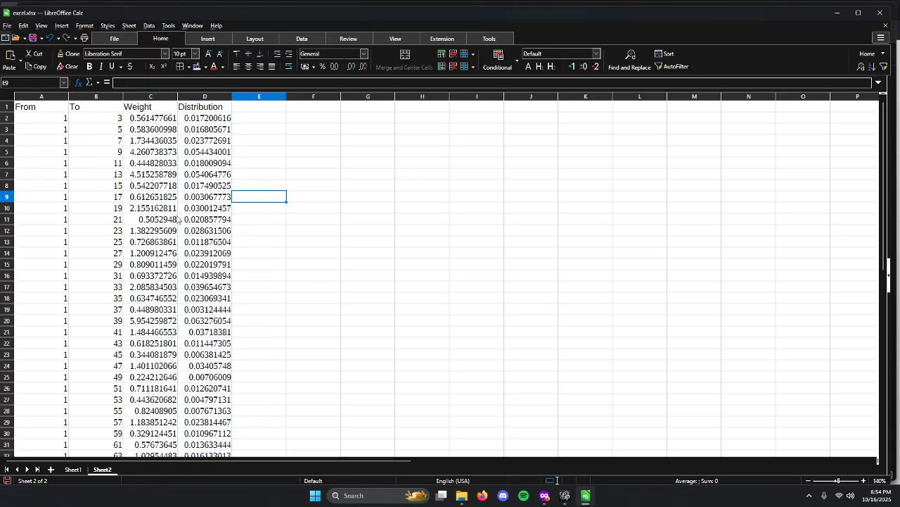
- Review the headers and column layout of the node table on Sheet1 and the edge table on Sheet2
click(73, 469)
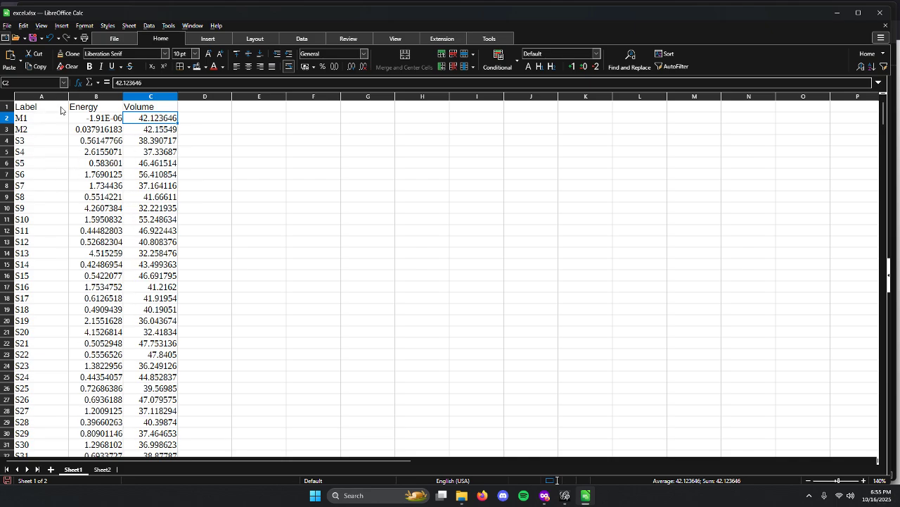
click(37, 107)
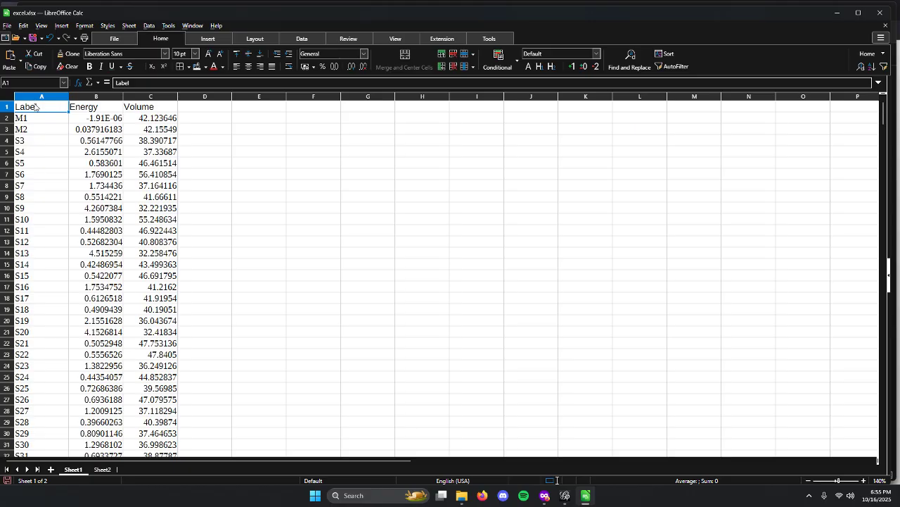
drag(46, 112, 169, 224)
click(221, 175)
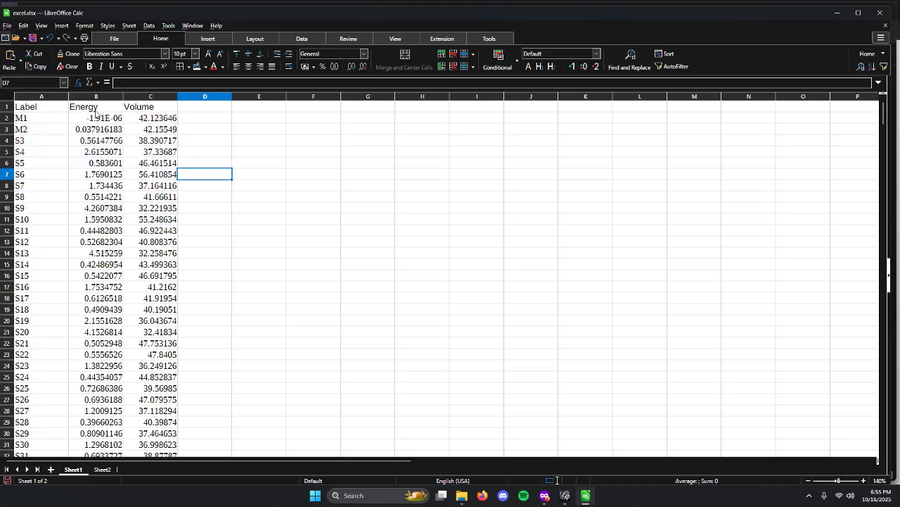
drag(97, 110, 149, 242)
drag(40, 109, 106, 165)
click(107, 469)
click(227, 174)
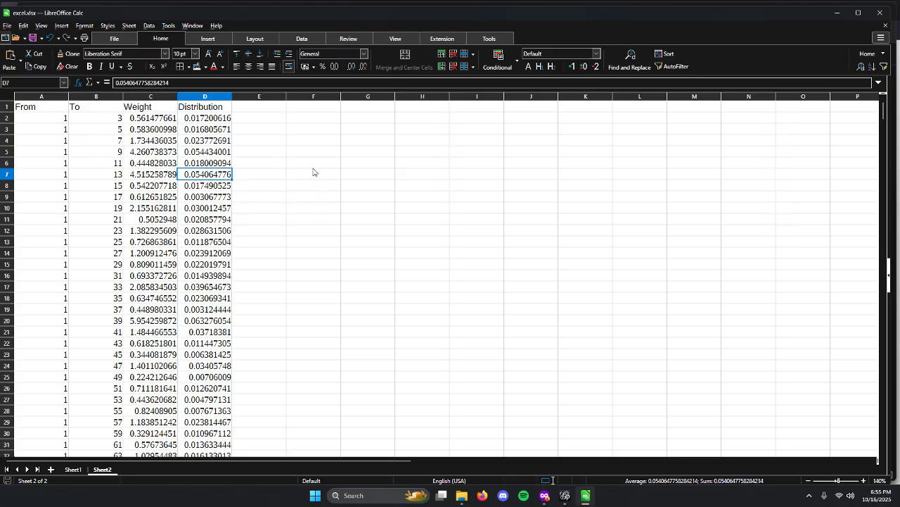
- Switch to Kumu in the browser, complete the robot check and create the public project Sandbox
key(alt+Tab)
key(alt+Tab)
key(alt+Tab)
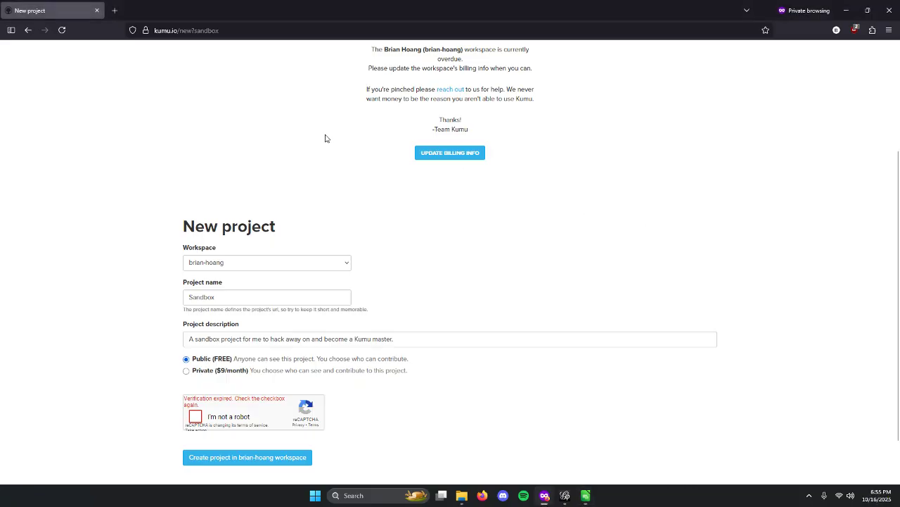
scroll(285, 193, down, 2)
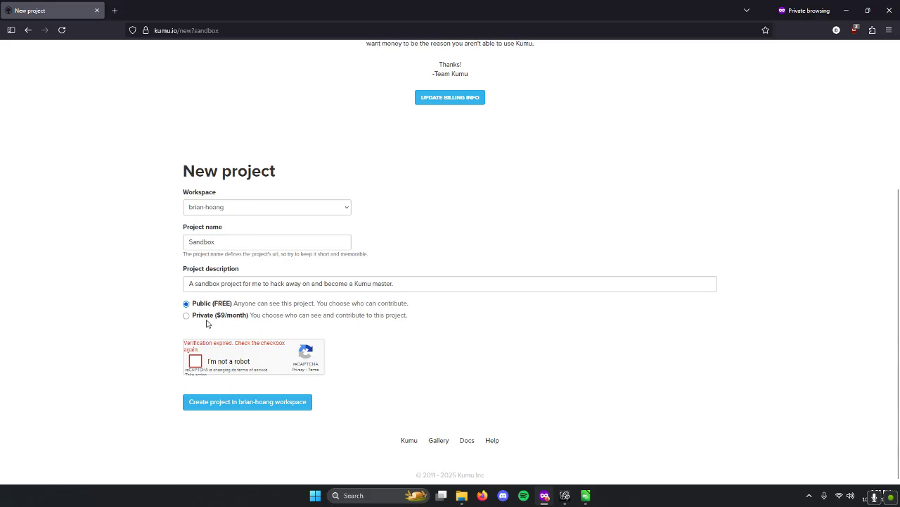
click(195, 361)
click(255, 402)
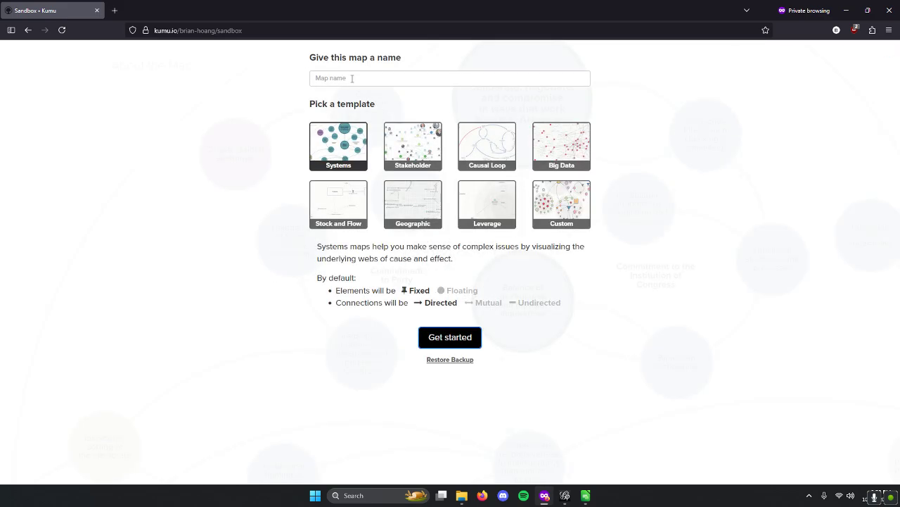
- Create a map called "name" from the Custom template with floating elements and undirected connections
click(352, 78)
text(name)
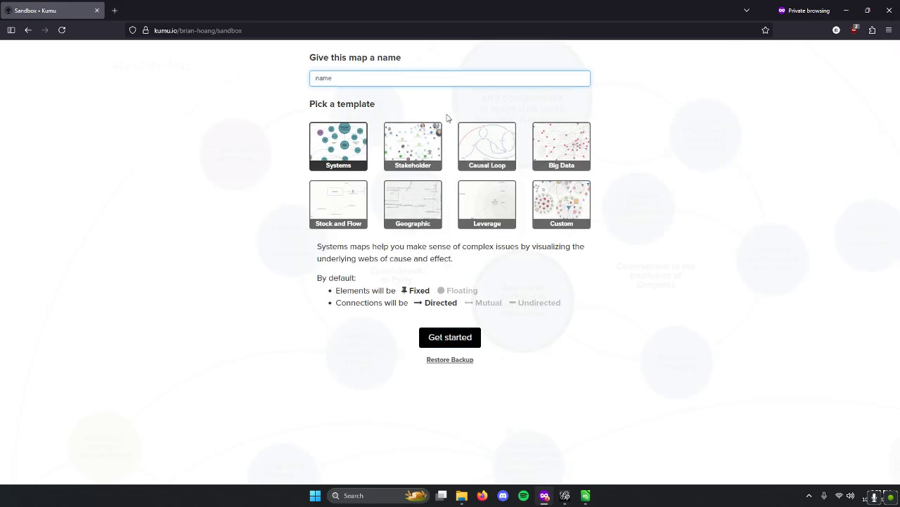
click(562, 204)
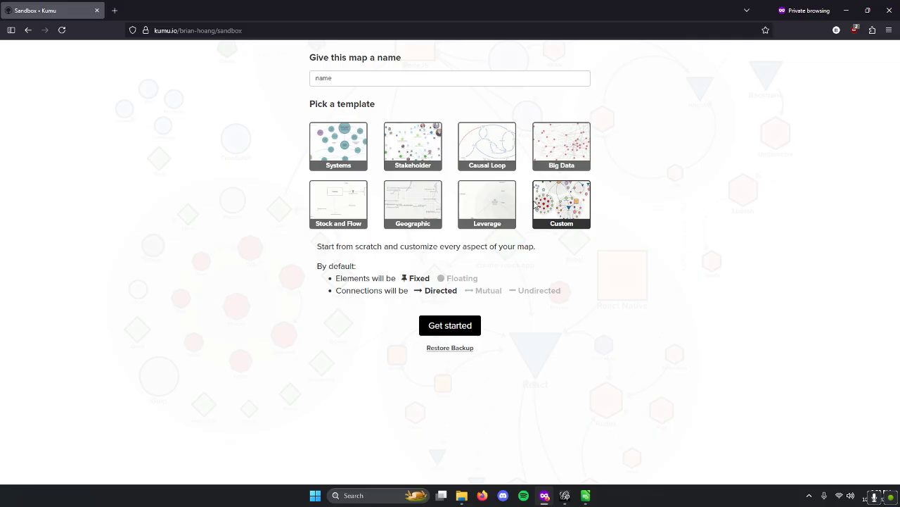
click(454, 278)
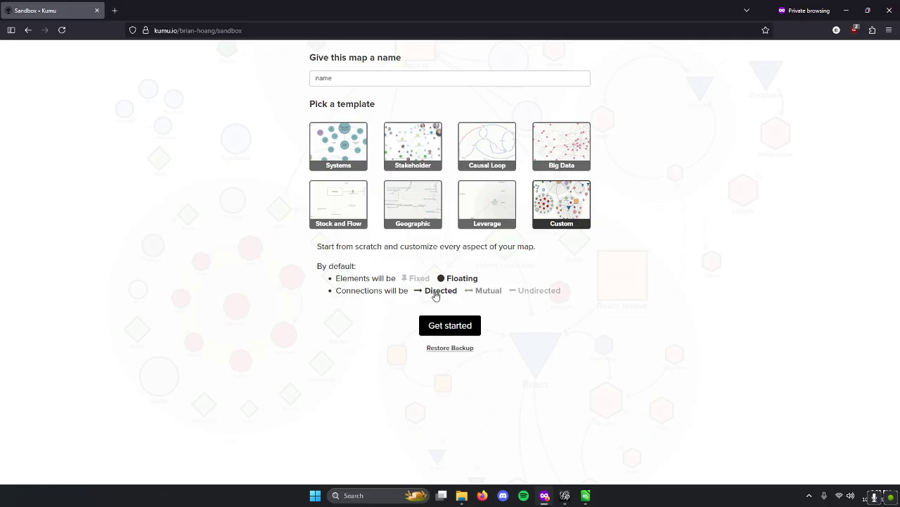
click(540, 294)
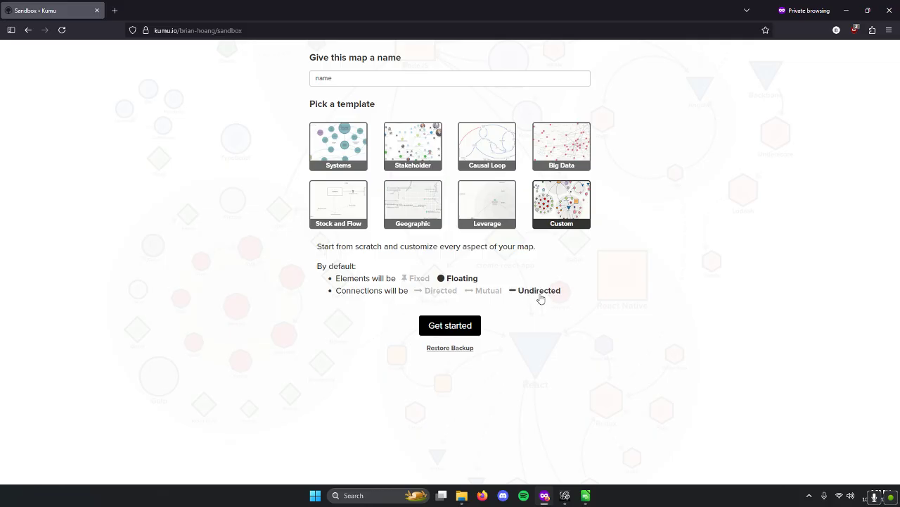
click(454, 325)
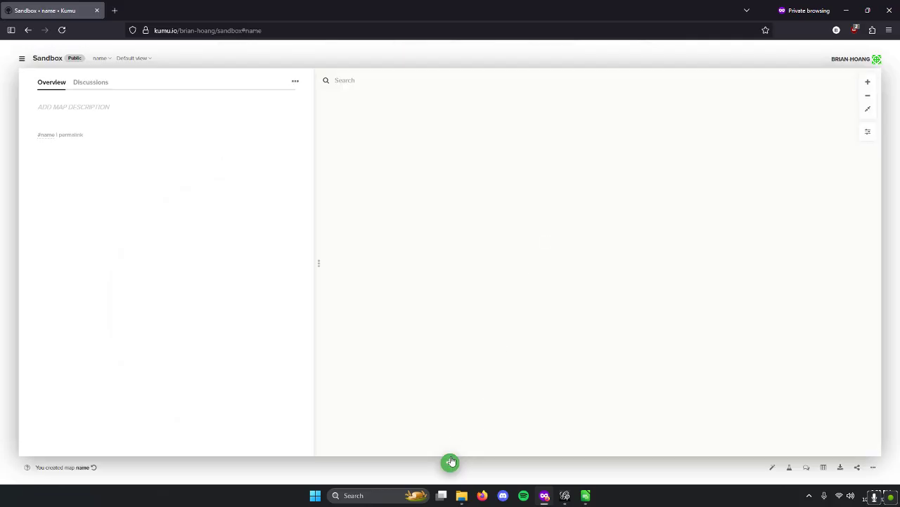
- Load excel.xlsx as a spreadsheet import into the map and show Sheet2 in the import review
click(450, 462)
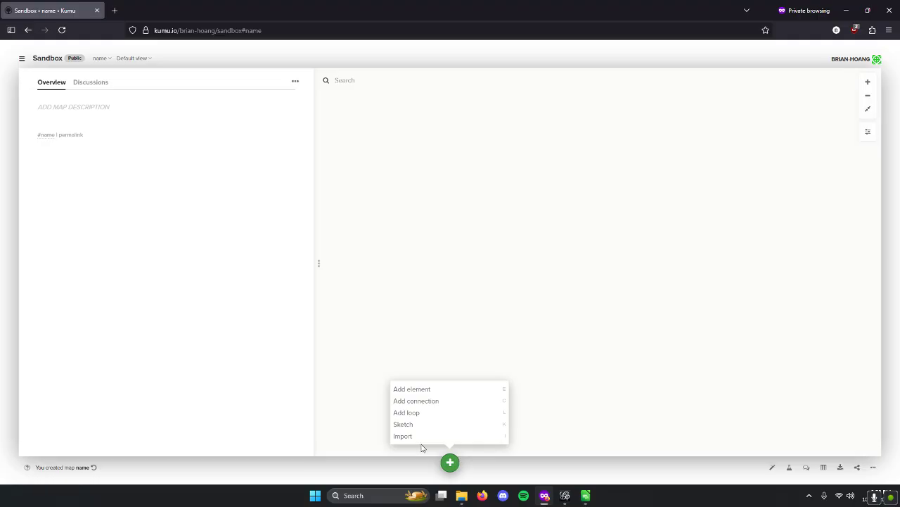
click(421, 442)
click(323, 135)
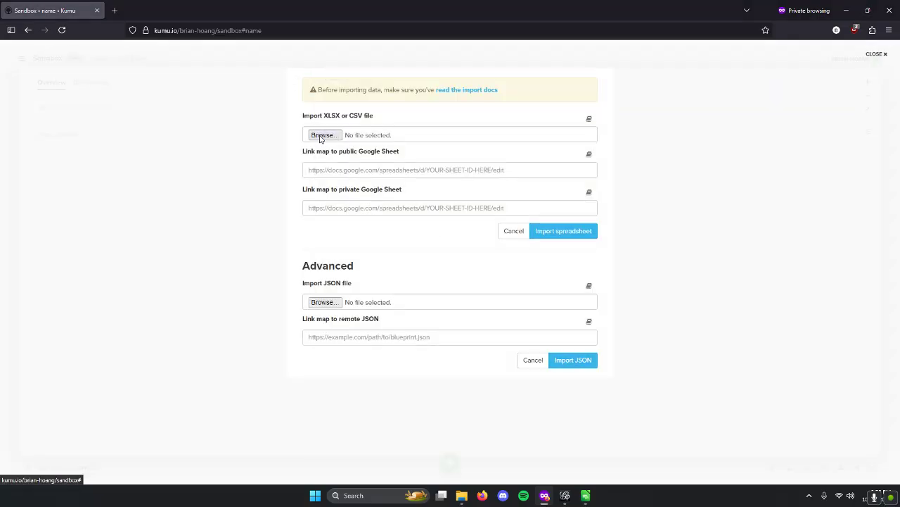
double_click(133, 102)
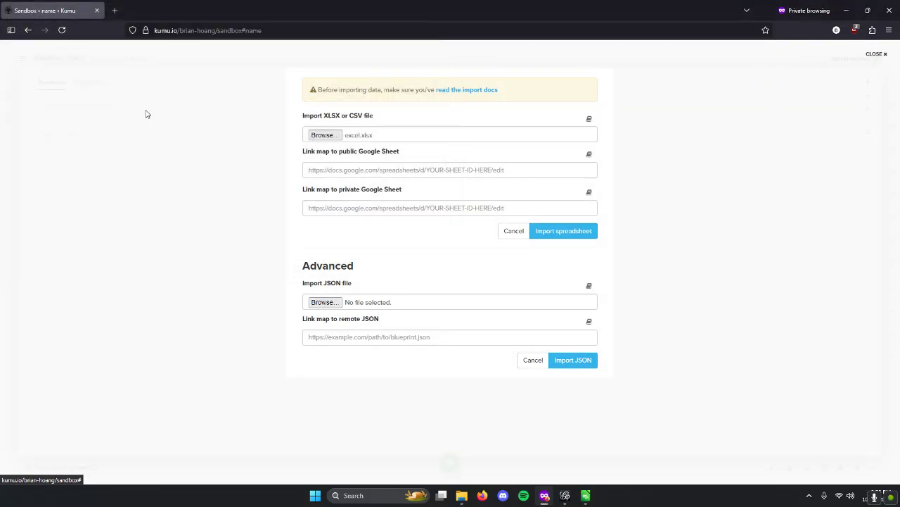
click(581, 235)
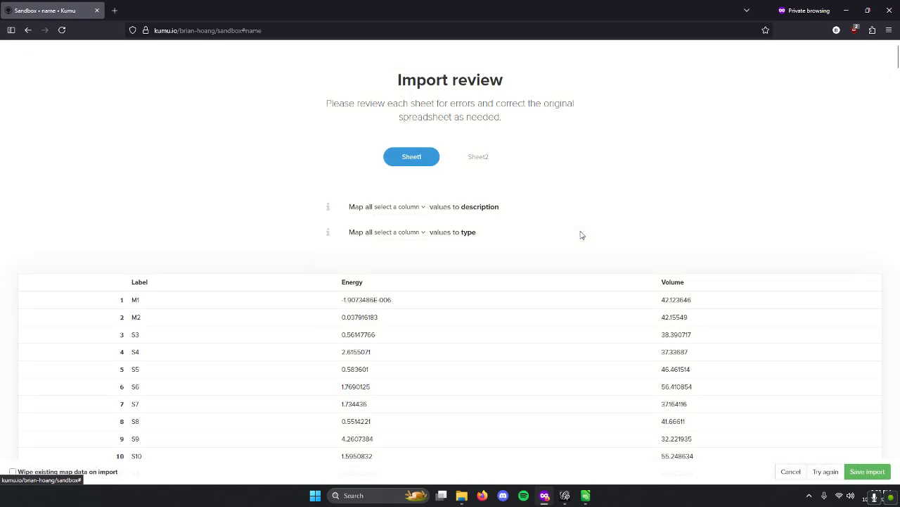
click(479, 157)
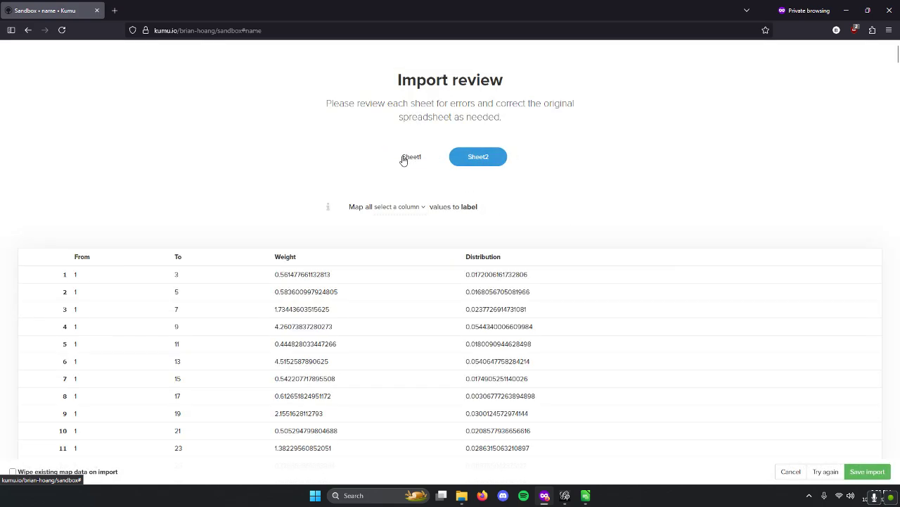
- Compare Sheet1 and Sheet2 in the import review and check Sheet1's Label, Energy and Volume columns
click(408, 158)
click(467, 161)
click(411, 159)
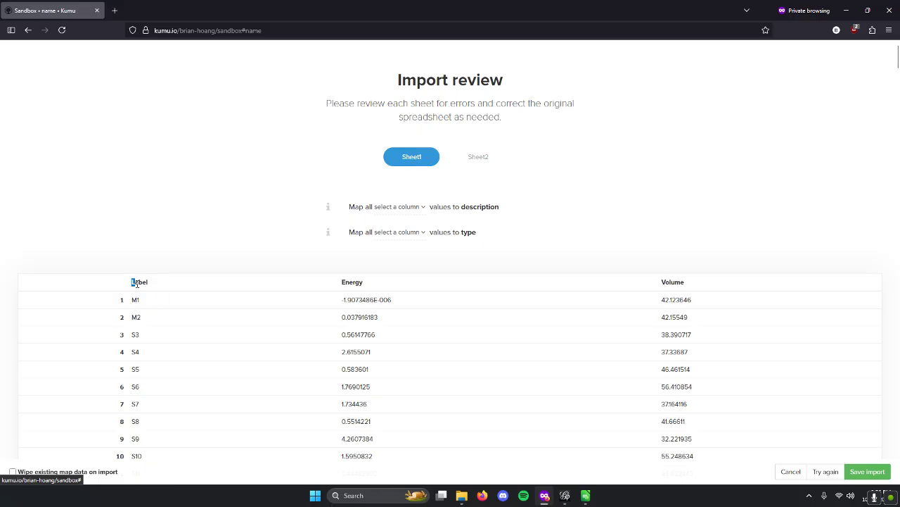
drag(136, 283, 150, 288)
click(162, 274)
scroll(142, 346, down, 1)
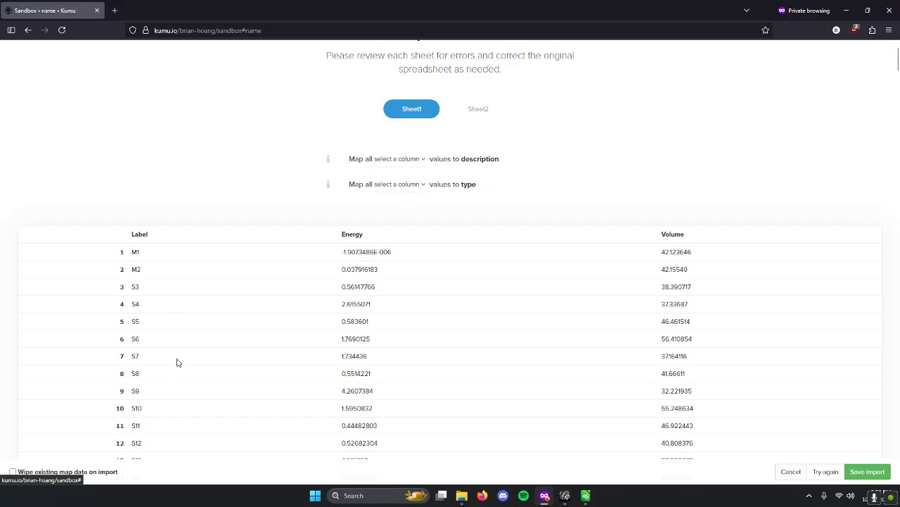
- Look through the columns offered for mapping to description and type on Sheet1, leaving both mappings unselected
click(392, 160)
click(397, 160)
click(407, 184)
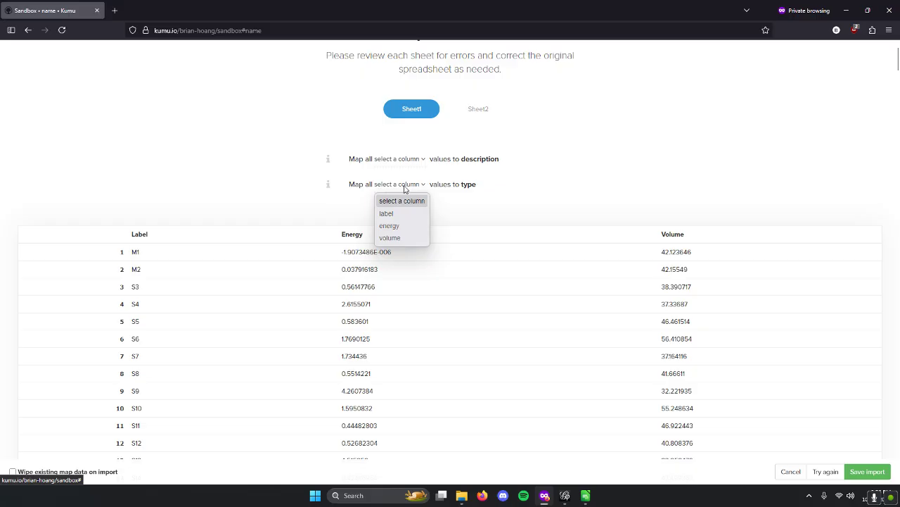
click(404, 187)
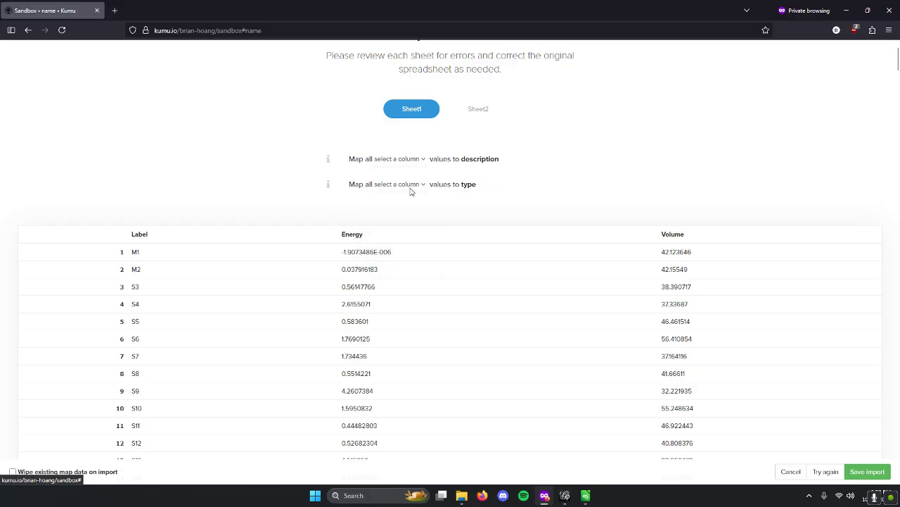
double_click(464, 185)
click(481, 191)
click(415, 187)
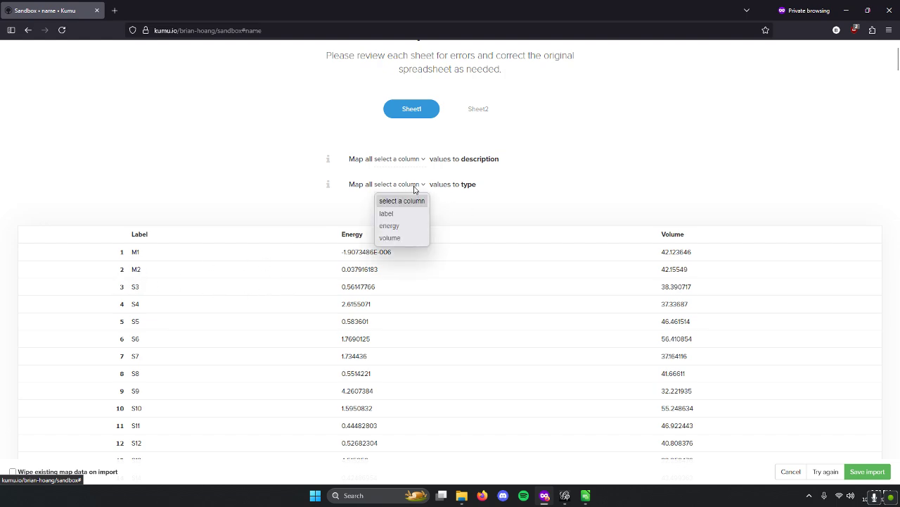
click(227, 254)
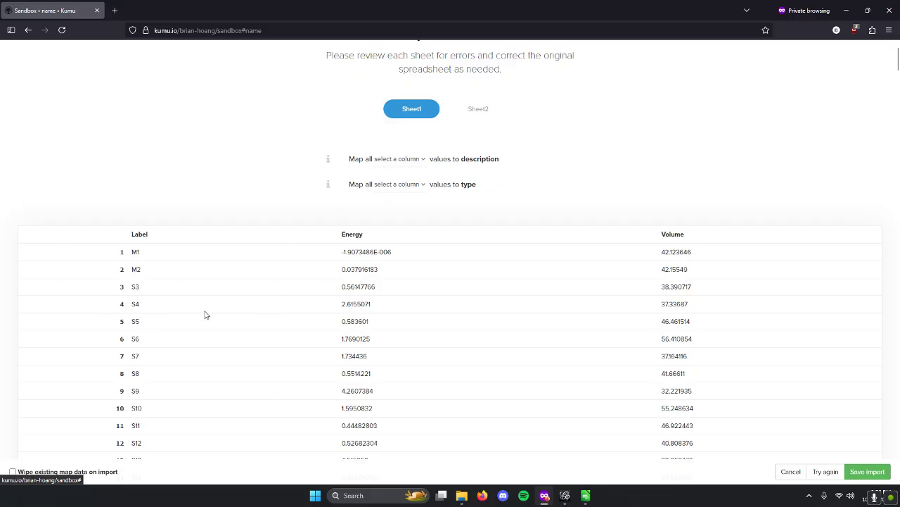
- Save the reviewed spreadsheet import into the map
scroll(241, 246, down, 1)
scroll(408, 227, up, 2)
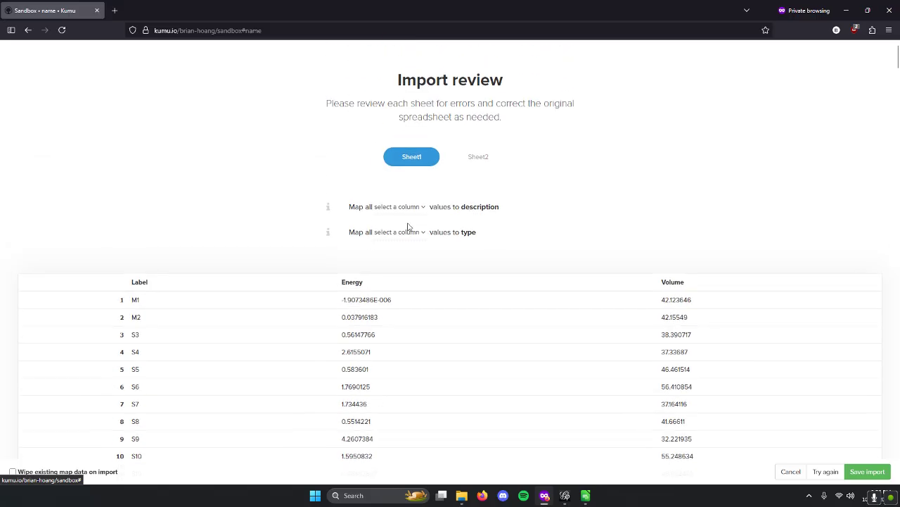
click(867, 472)
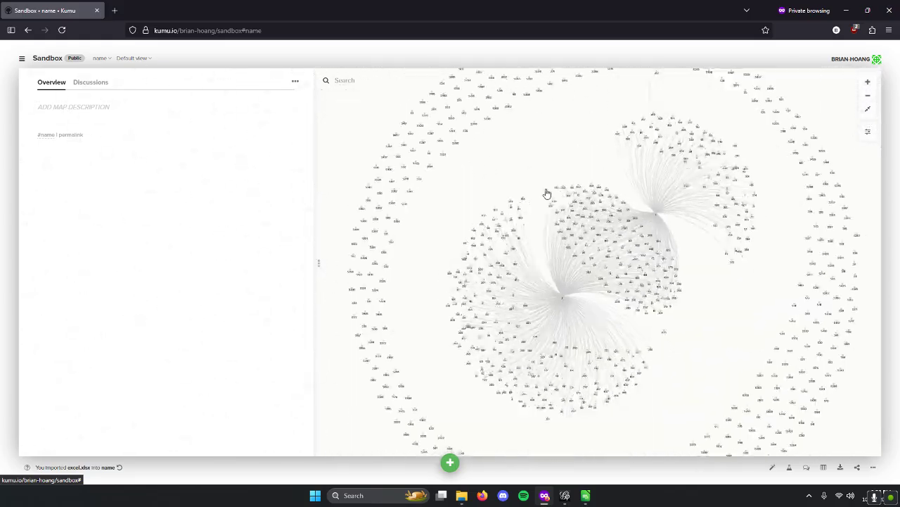
- Examine the imported network on the map, focusing on the clusters around elements 1 and 2, and collapse the map overview
scroll(595, 323, up, 5)
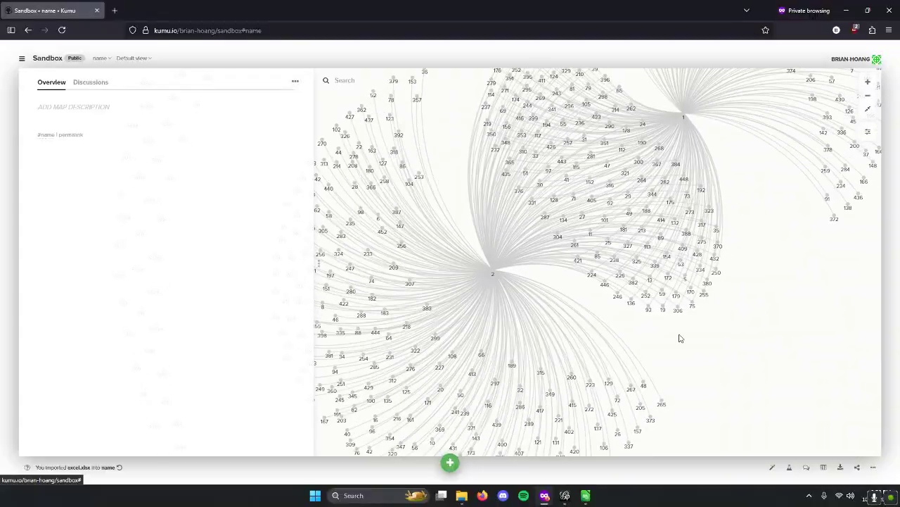
scroll(648, 301, down, 5)
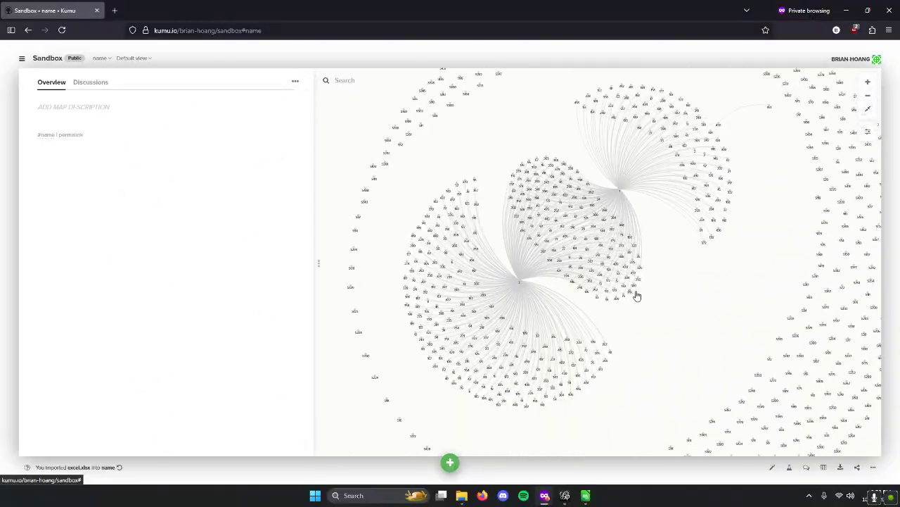
drag(388, 338, 390, 316)
scroll(718, 285, up, 5)
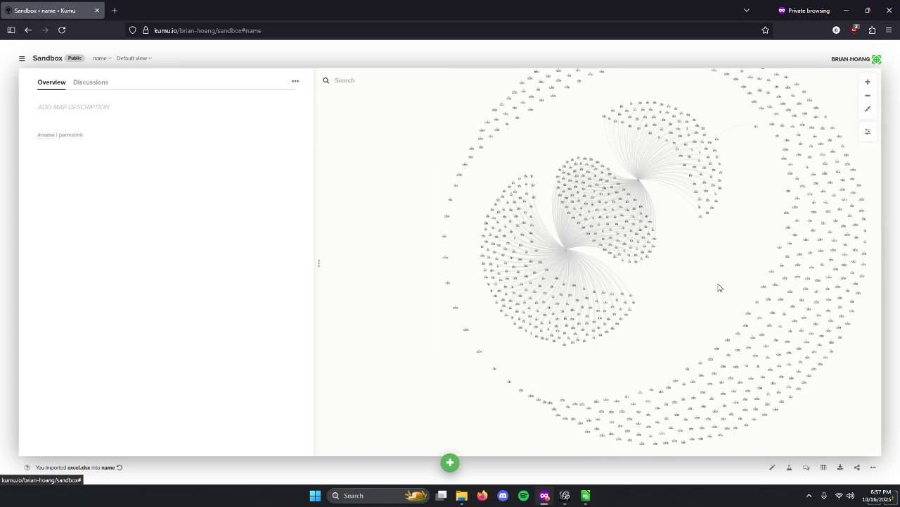
scroll(444, 254, up, 3)
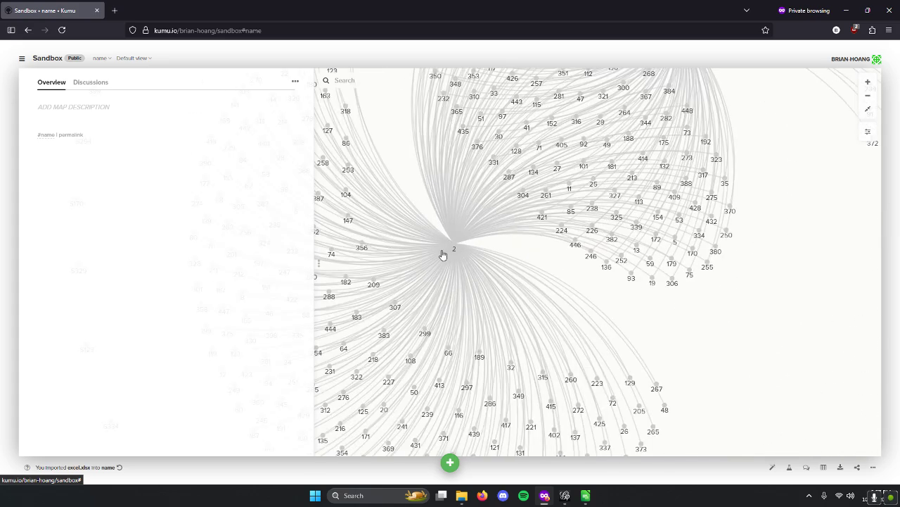
scroll(458, 261, down, 3)
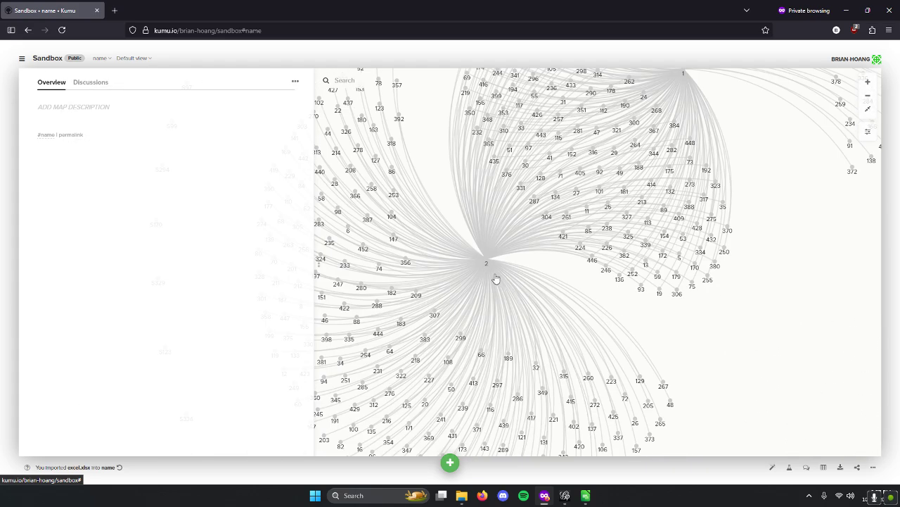
scroll(588, 275, down, 3)
click(684, 289)
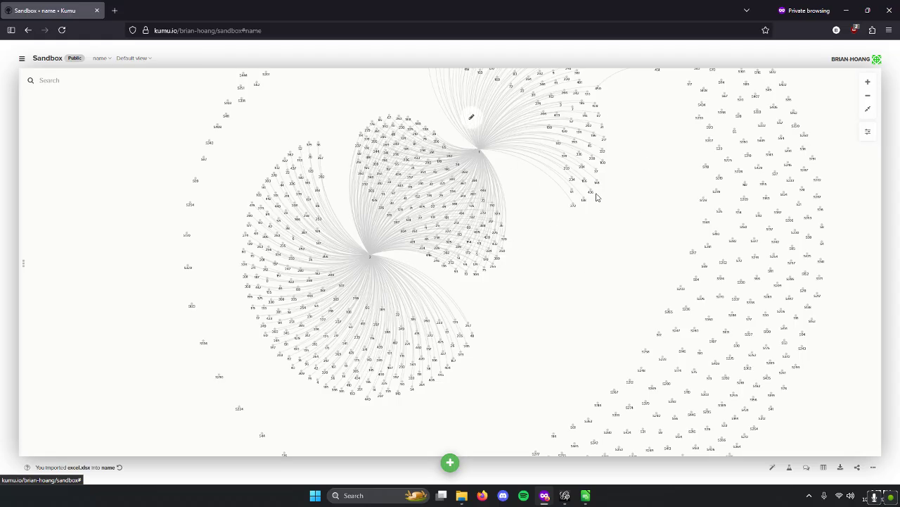
- Open the view settings, look at the view's code in the advanced editor and return to the basic editor
click(868, 131)
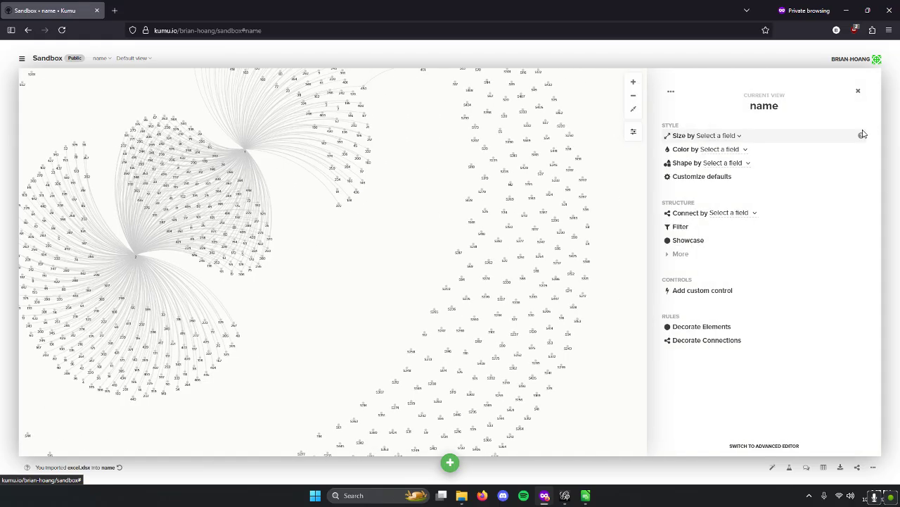
click(769, 446)
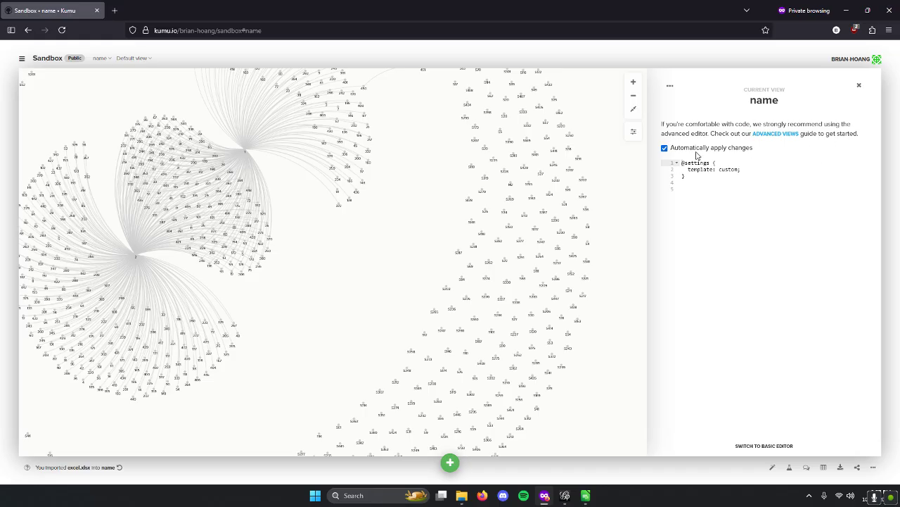
click(759, 445)
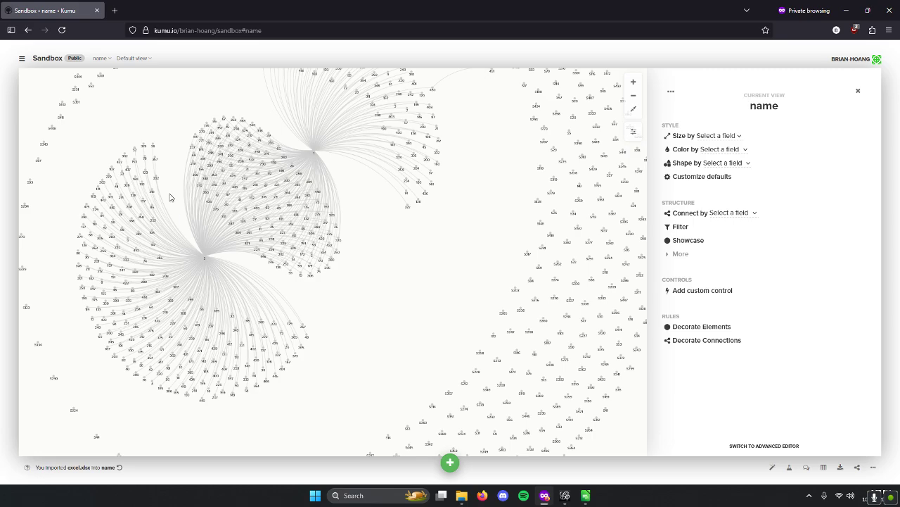
- In the view's default settings, set the element size to 15 and the connection curvature to 0
click(703, 177)
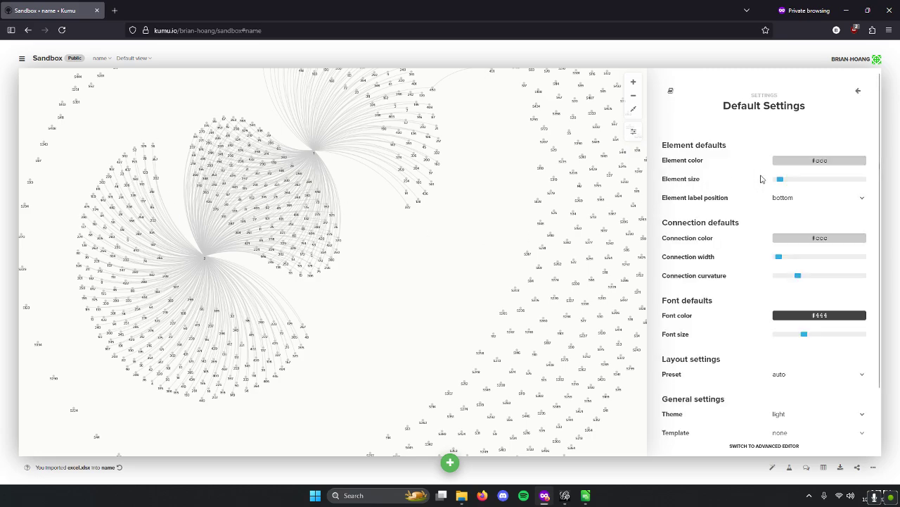
drag(781, 180, 807, 180)
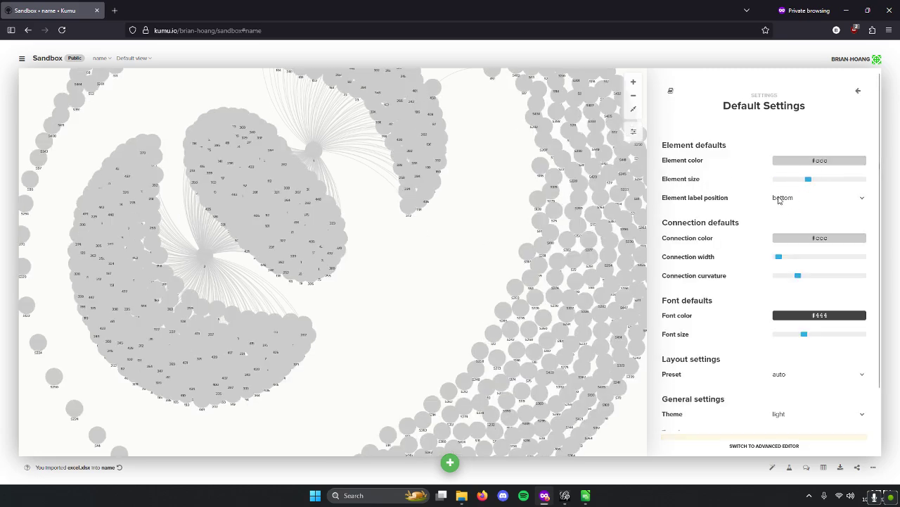
drag(810, 179, 790, 179)
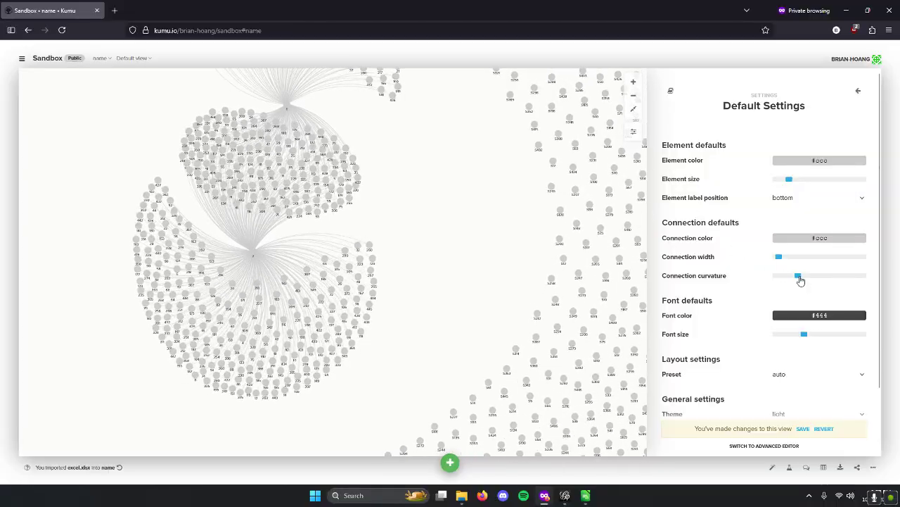
drag(798, 275, 701, 291)
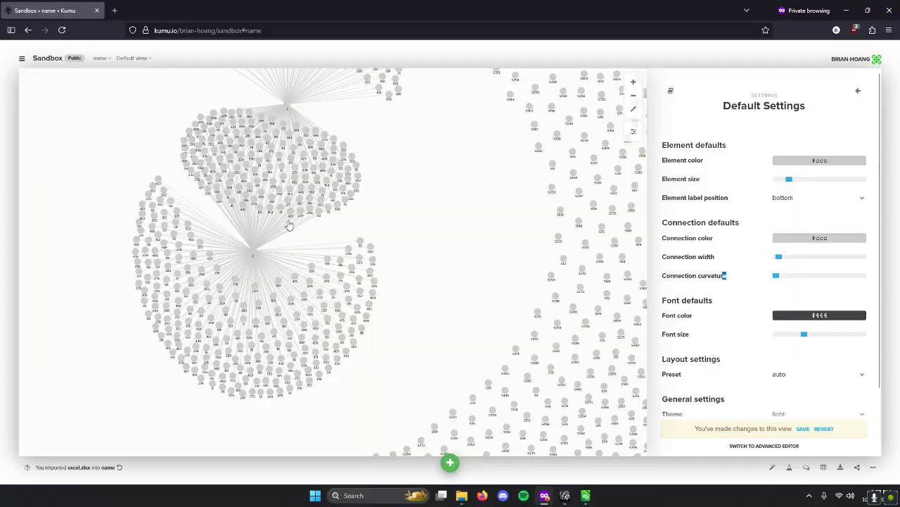
- Review the font, layout and general defaults and save the changes to the view
scroll(728, 306, down, 2)
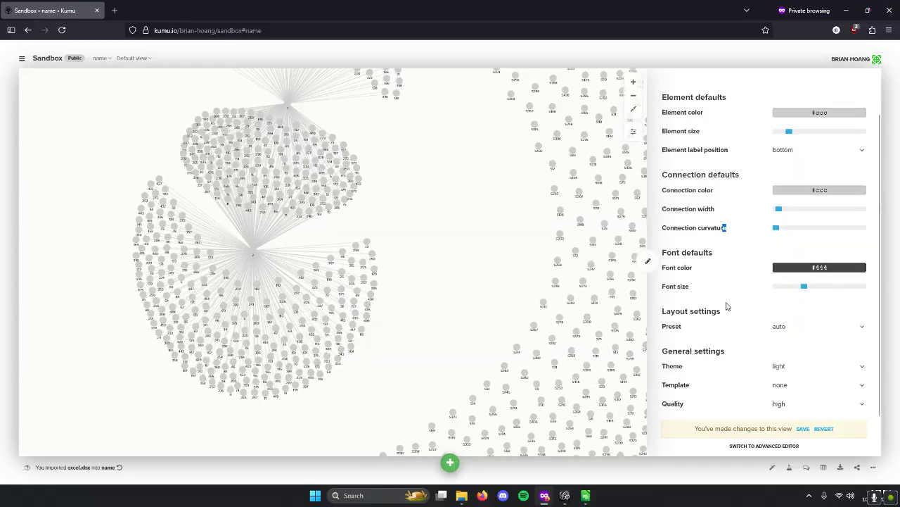
scroll(728, 306, down, 1)
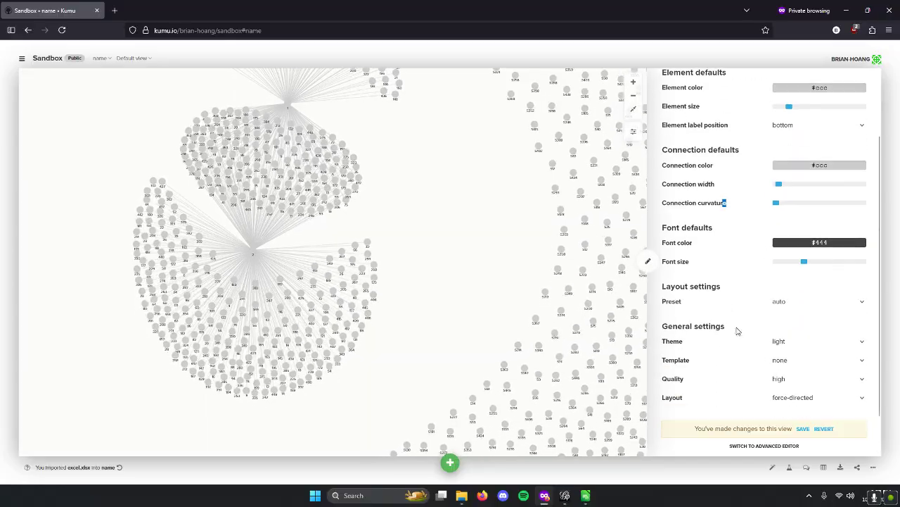
scroll(754, 232, up, 3)
scroll(755, 225, down, 3)
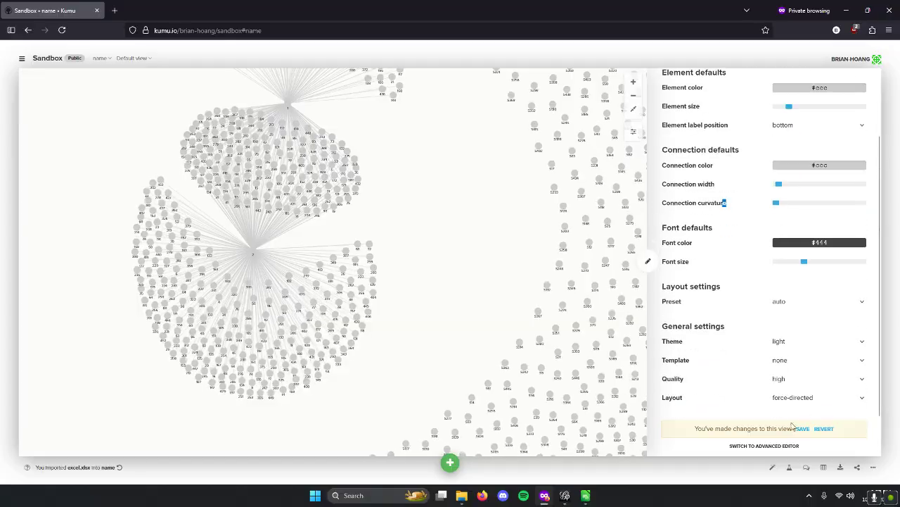
click(803, 429)
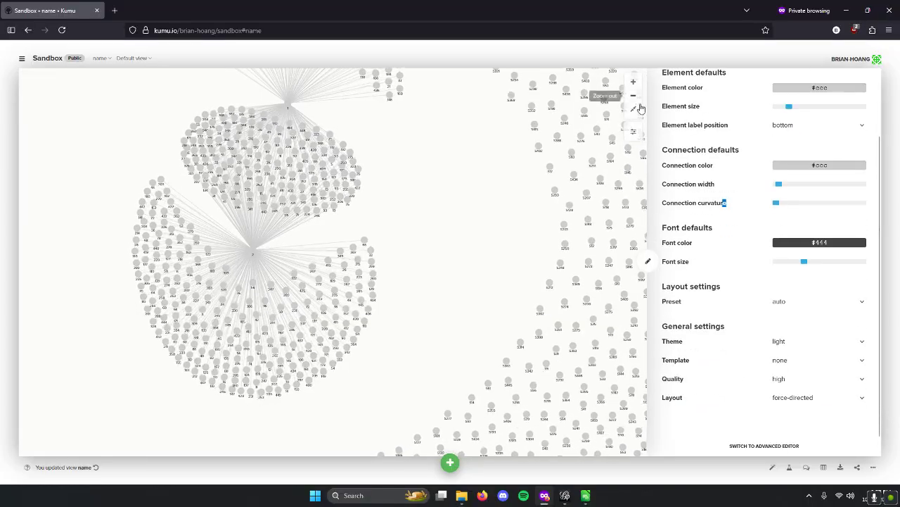
- Leave the default settings and look at the view's filter options for elements and connections
scroll(709, 285, up, 3)
click(857, 90)
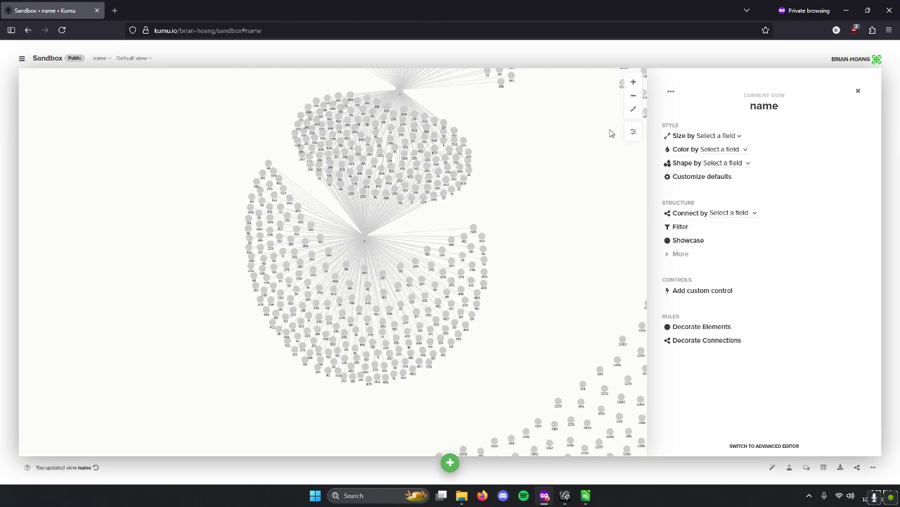
click(697, 232)
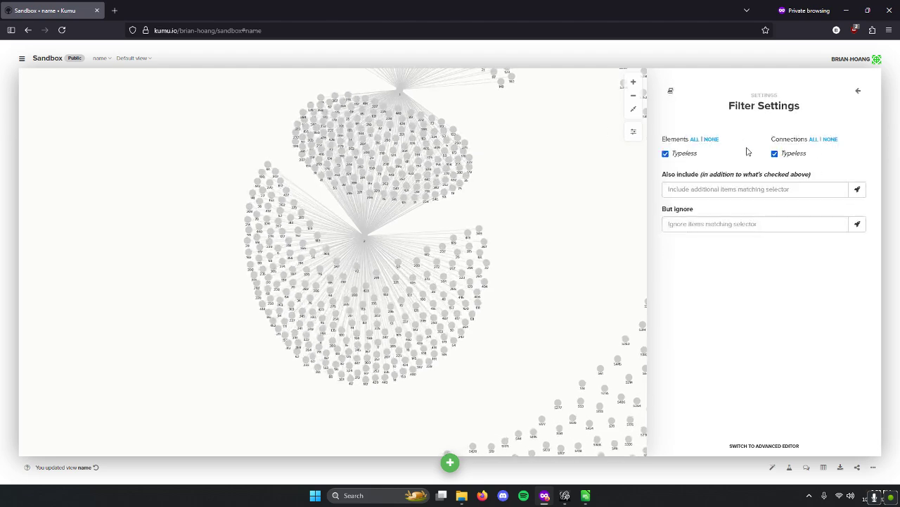
click(855, 91)
- Try connecting the elements by the Element Type field and clear that field choice again
click(731, 213)
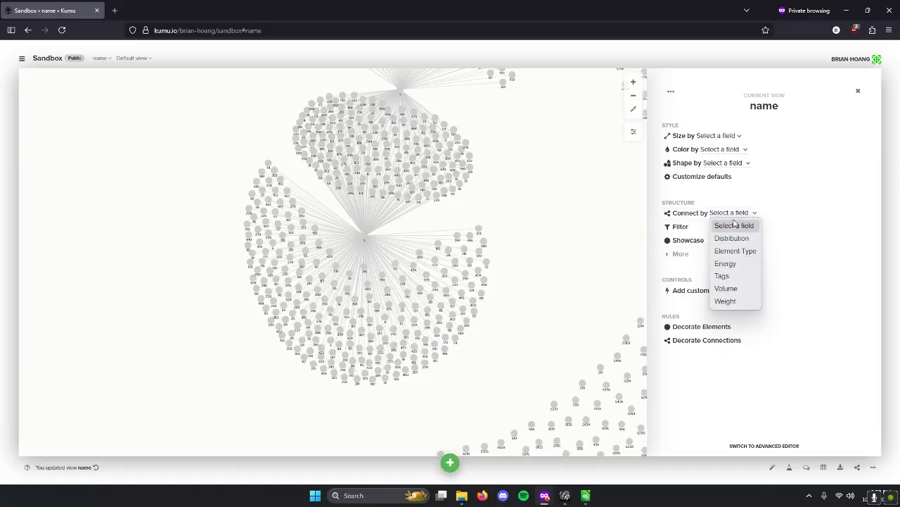
click(738, 254)
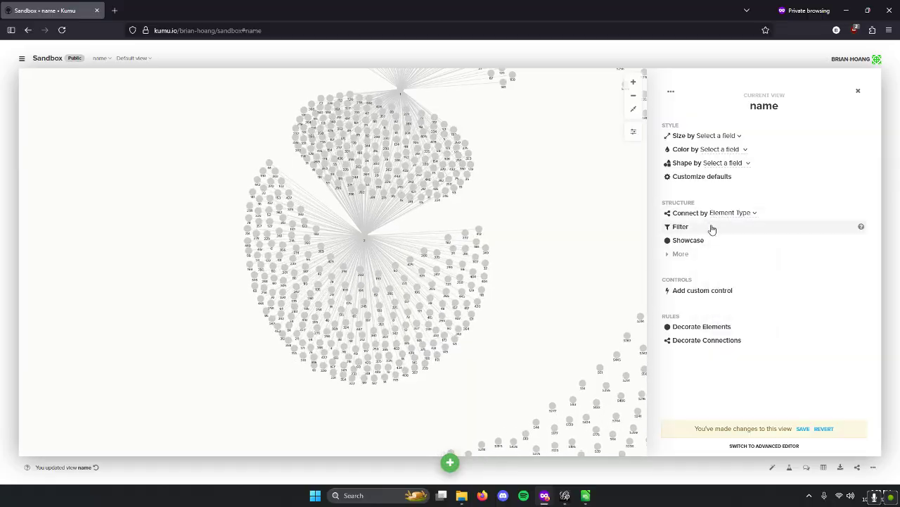
click(732, 213)
click(734, 225)
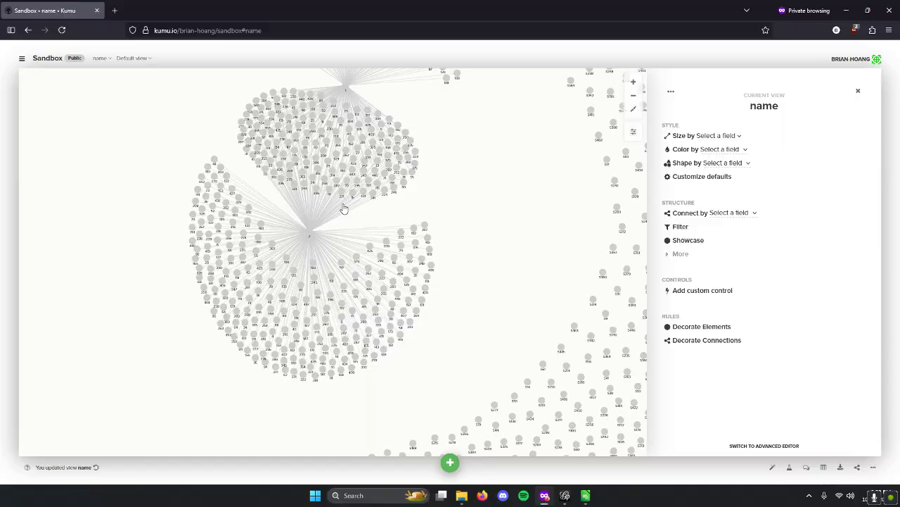
- Inspect the restyled clusters and straight connections around elements 1 and 2 on the map
drag(482, 224, 475, 291)
scroll(373, 218, up, 5)
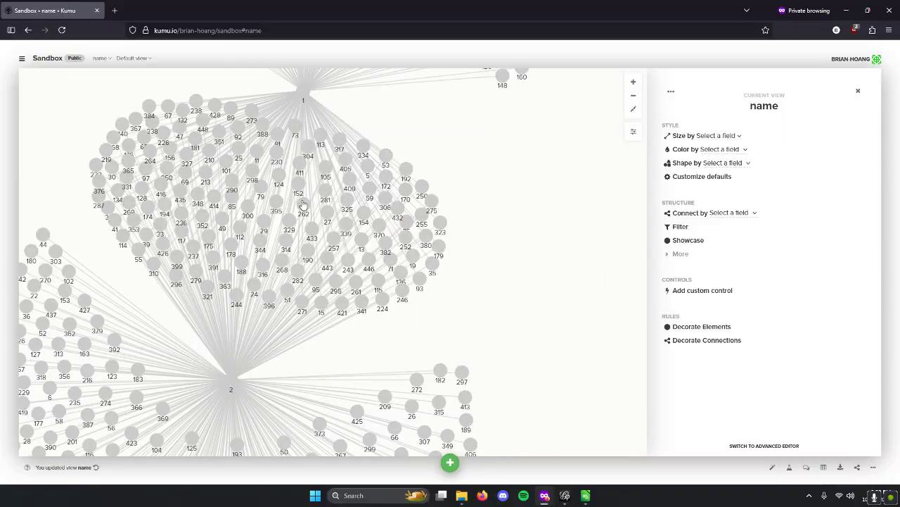
scroll(528, 218, down, 2)
scroll(555, 252, down, 2)
drag(561, 258, 464, 258)
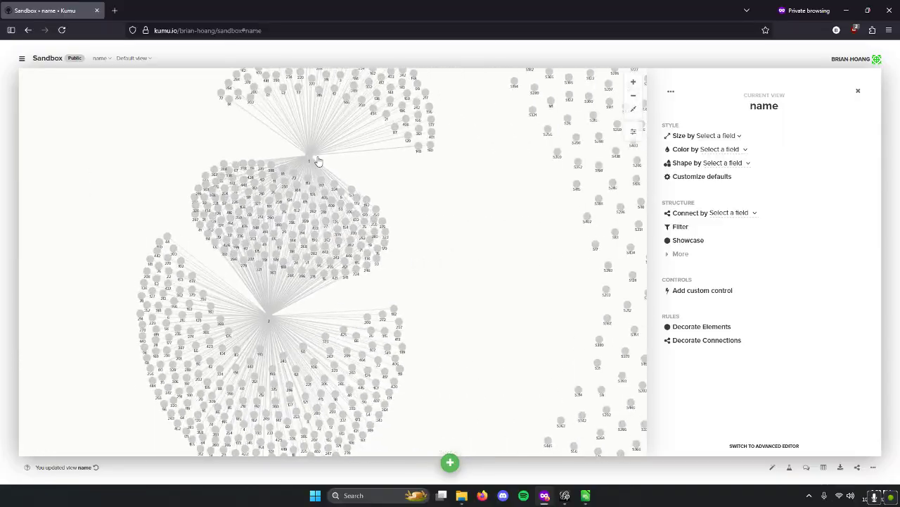
drag(270, 92, 302, 135)
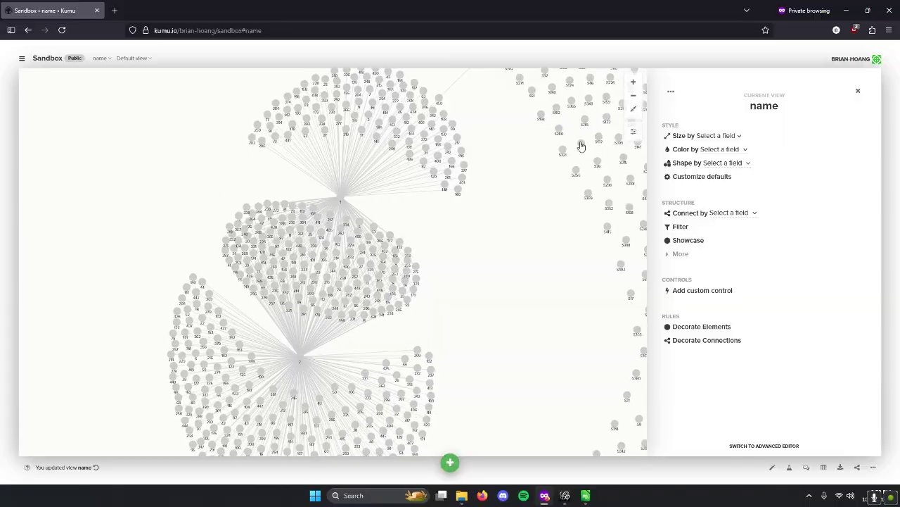
- Show the view's settings code in the advanced editor and select all of it
click(767, 445)
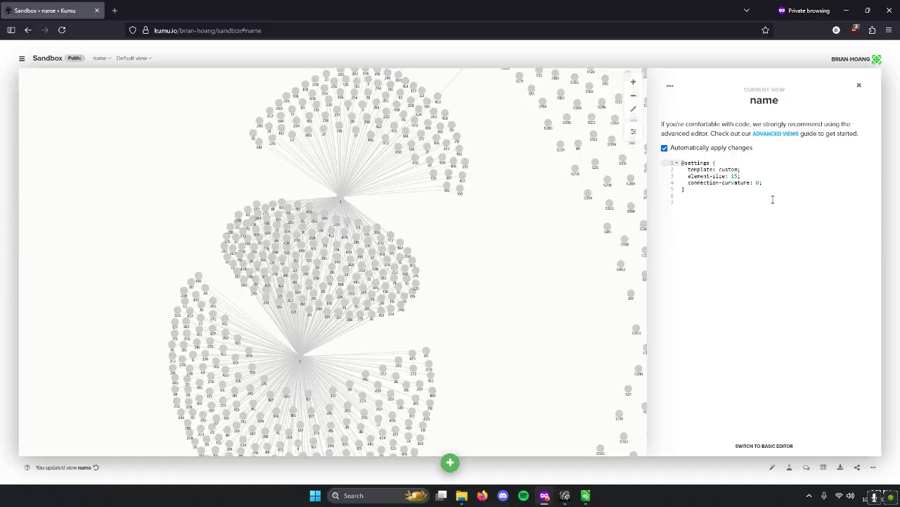
click(773, 199)
key(ctrl+a)
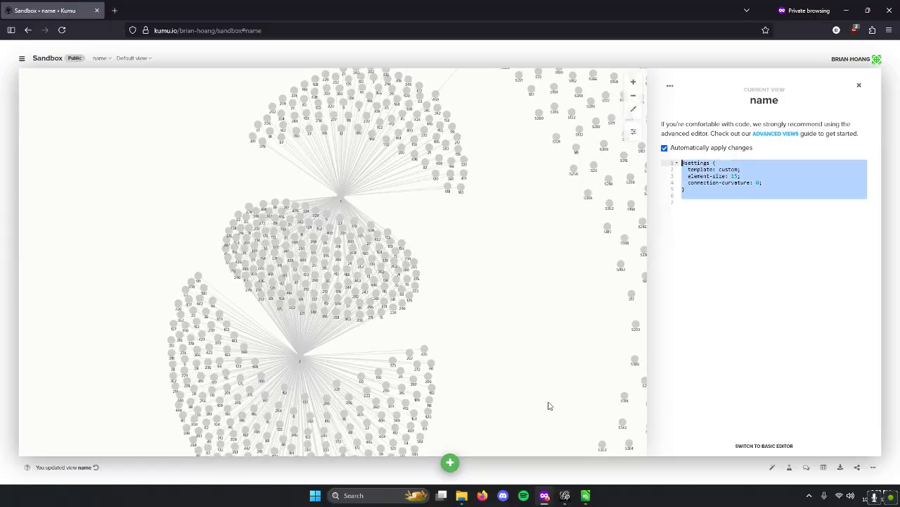
key(alt+z)
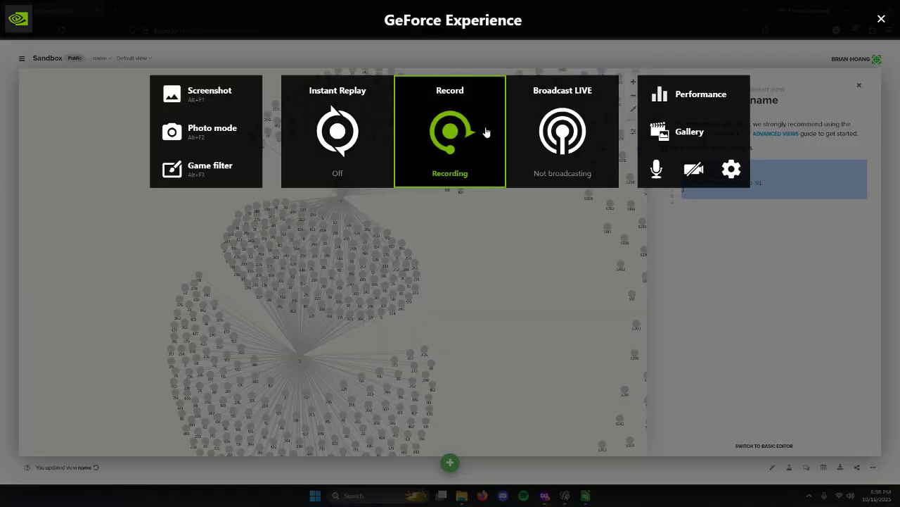